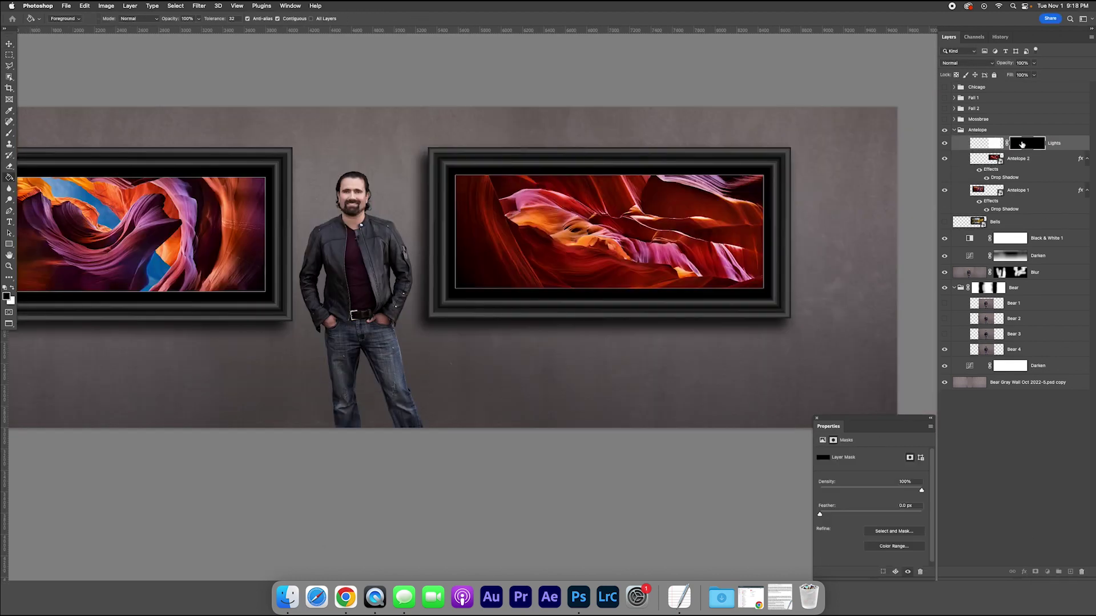
Switch tools to work on the Lights glow layer above the framed prints
key("b")
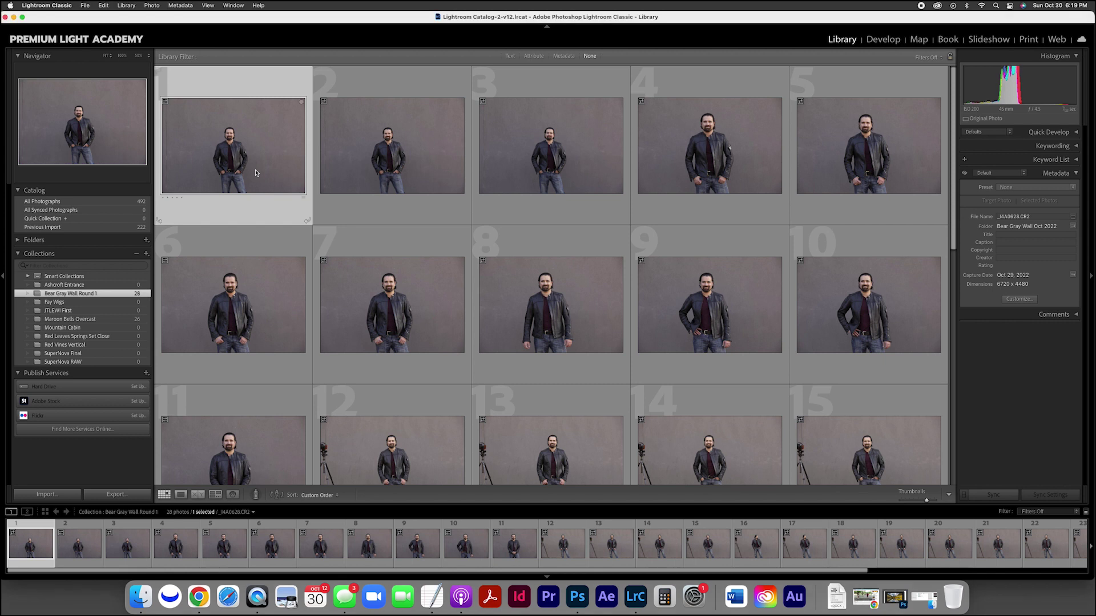
Enlarge the first portrait in Loupe view and step through the portraits
double_click(255, 173)
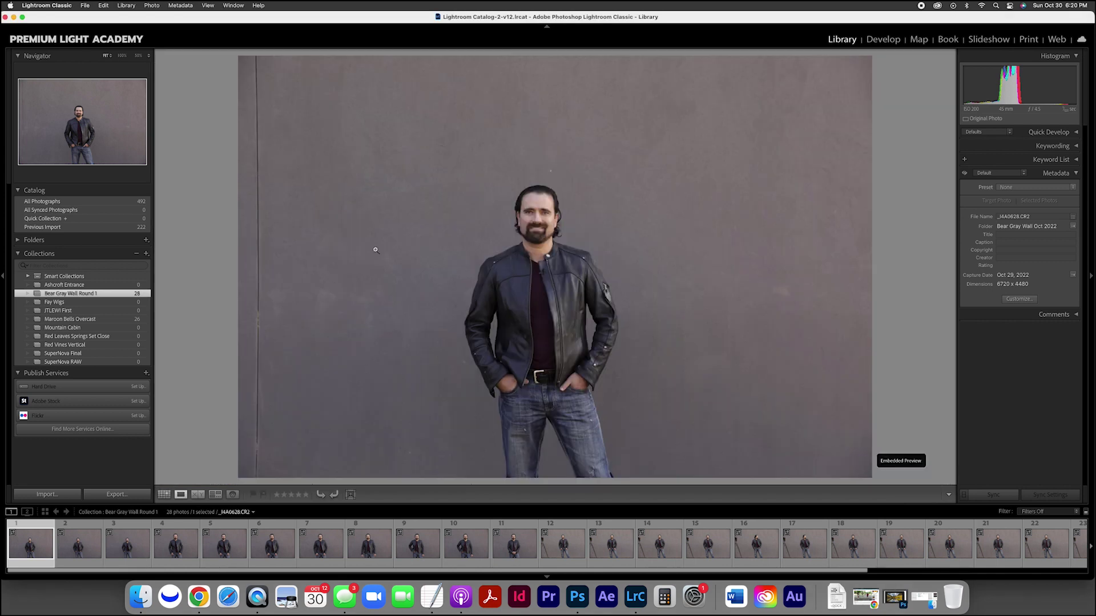
key("Right")
key("Right")
key("Right")
key("Right")
key("Right")
key("Right")
key("Right")
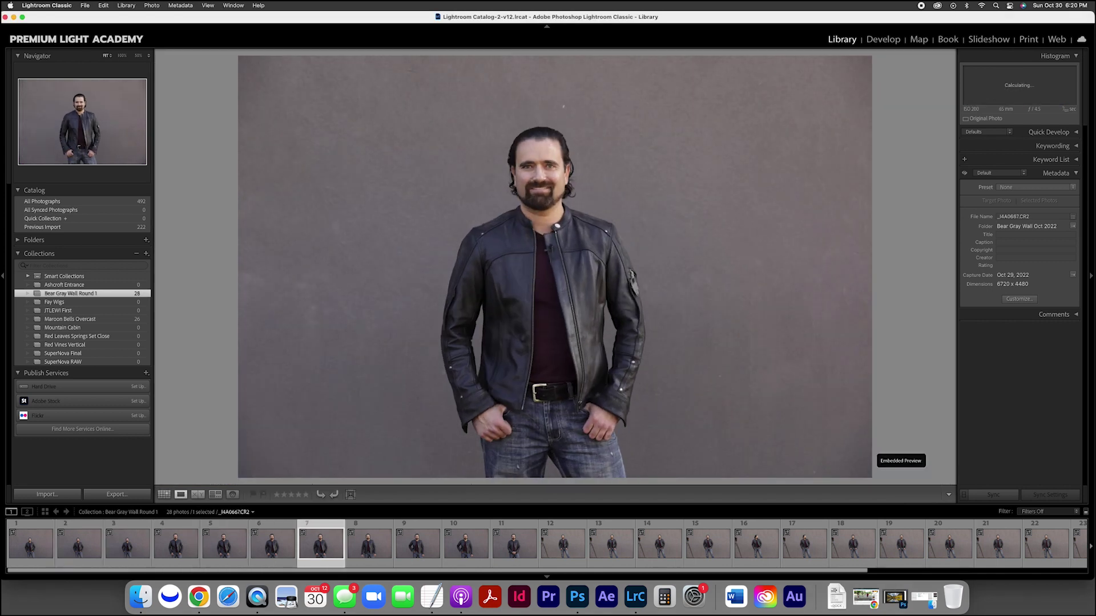
key("Right")
key("Right")
key("Right")
key("Right")
key("Right")
key("Right")
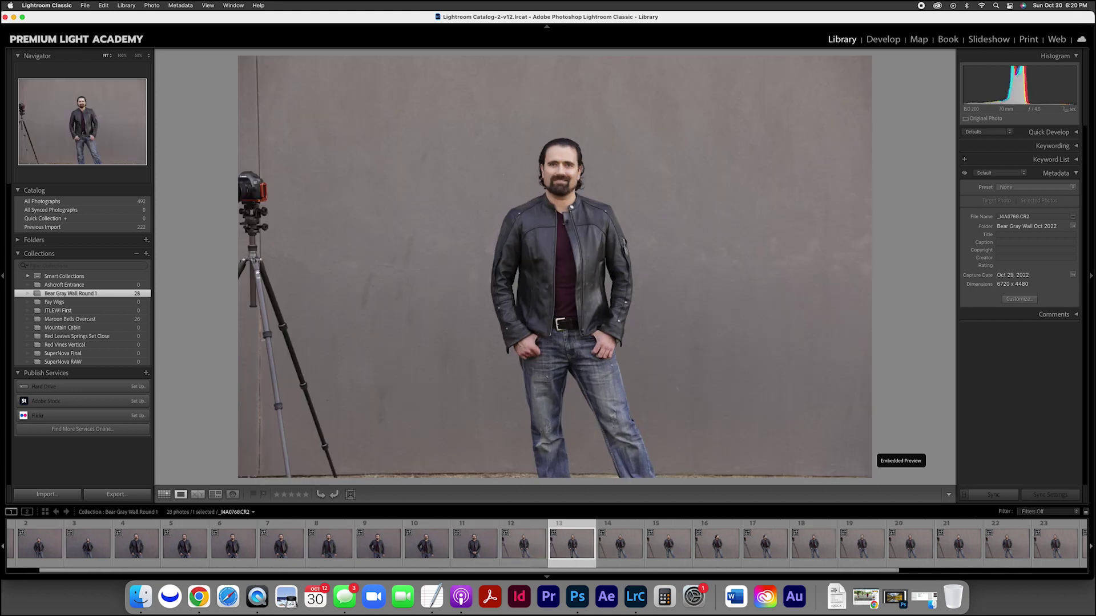
key("Right")
key("Right")
key("Right")
key("Right")
key("Right")
key("Right")
key("Right")
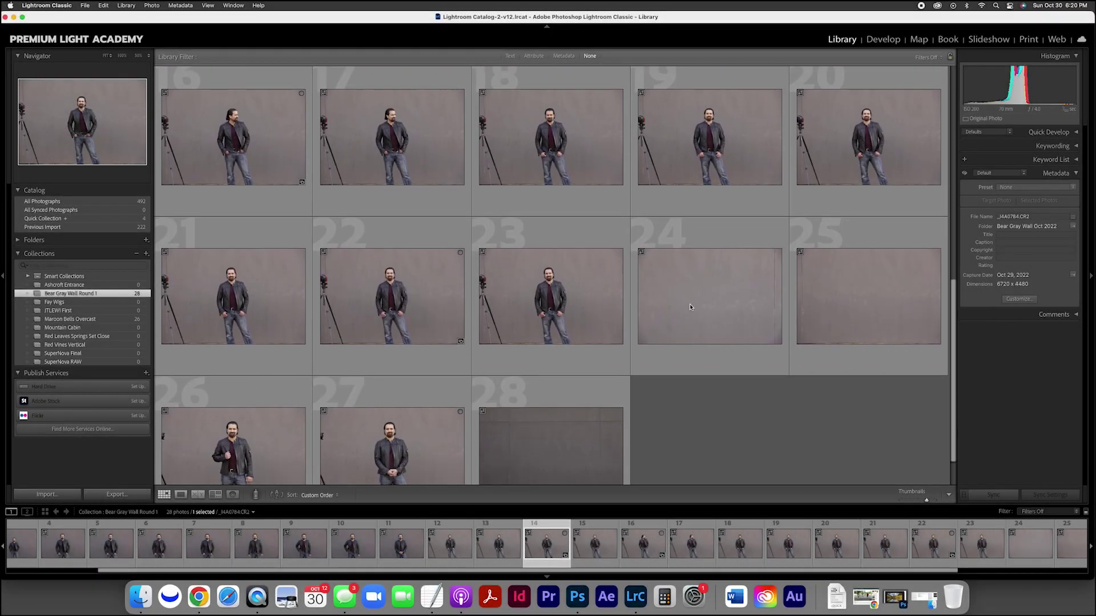
Add the empty gray wall shot (photo 24) to the Quick Collection and review its five photos
left_click(689, 307)
key("b")
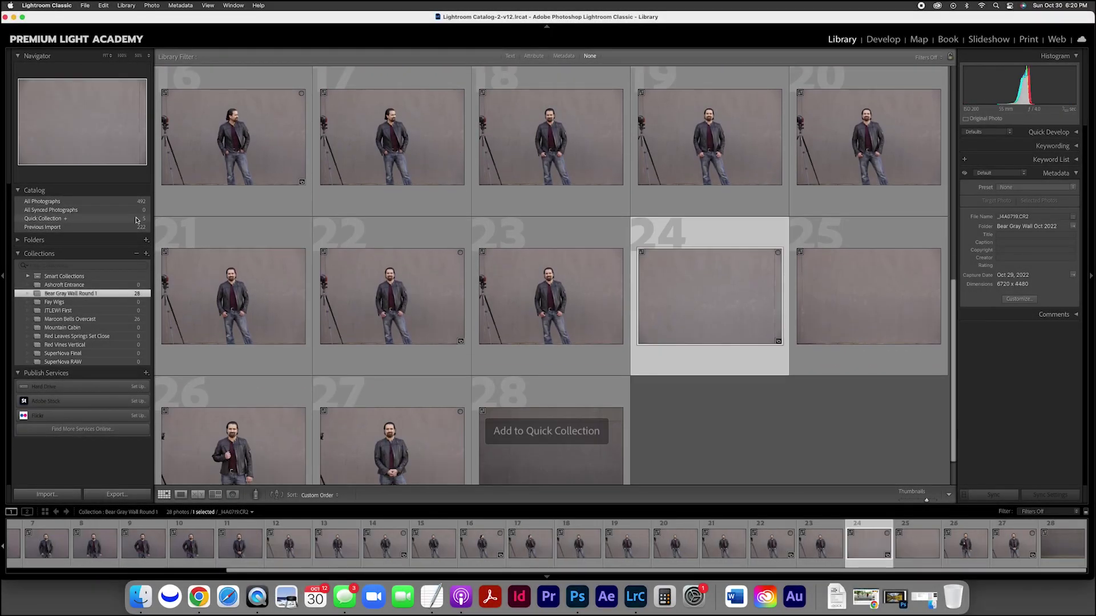
key("super+b")
double_click(247, 161)
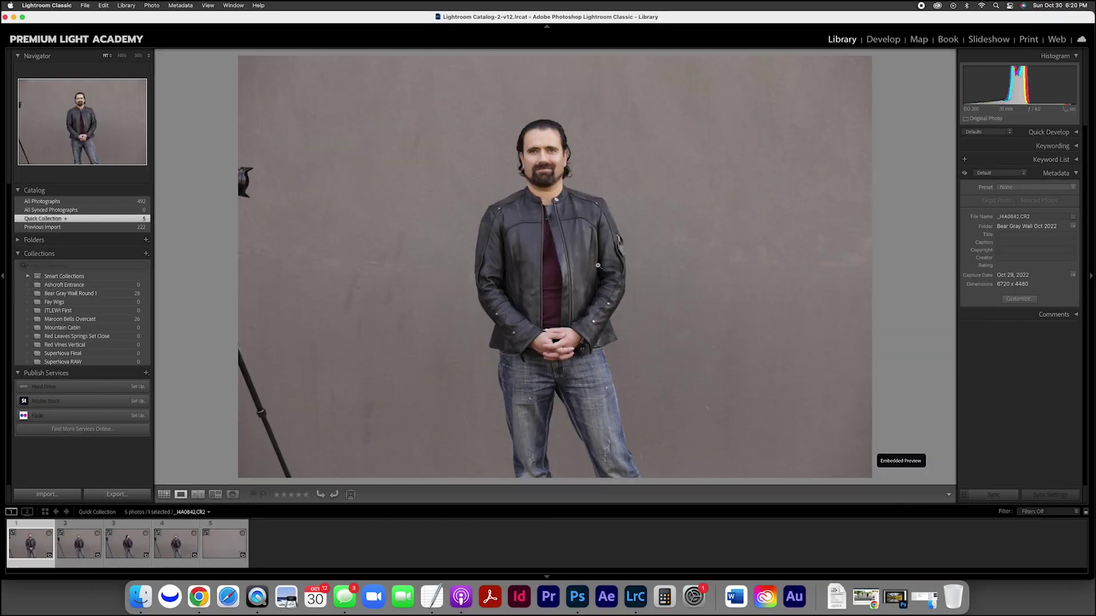
key("super+b")
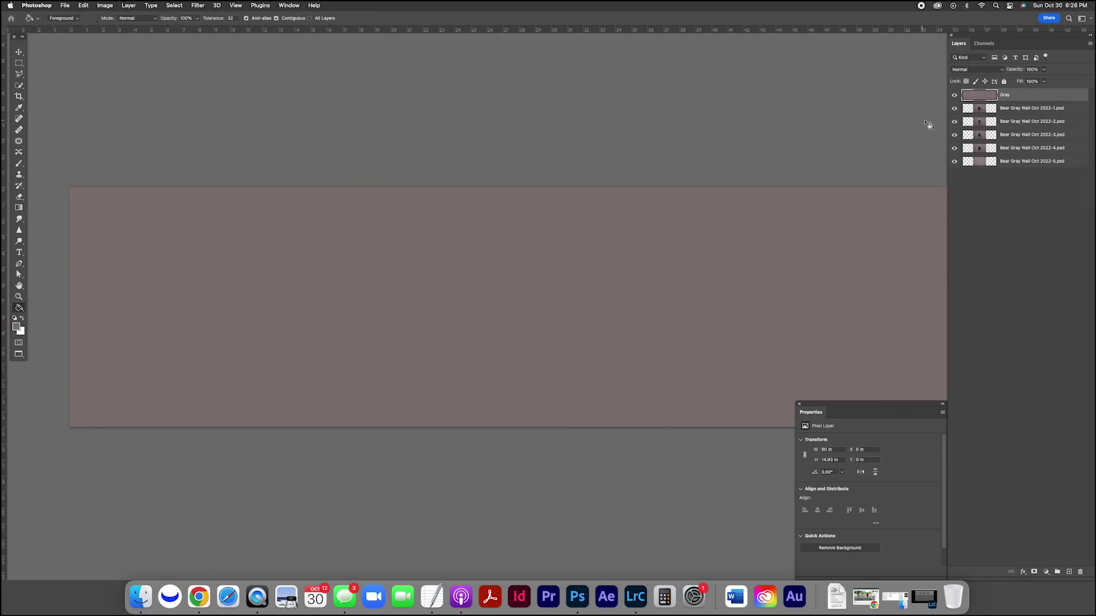
Add a Curves layer with a mask painted over the photo seams, and lower the Darken opacity
left_click(1045, 571)
left_click(1052, 428)
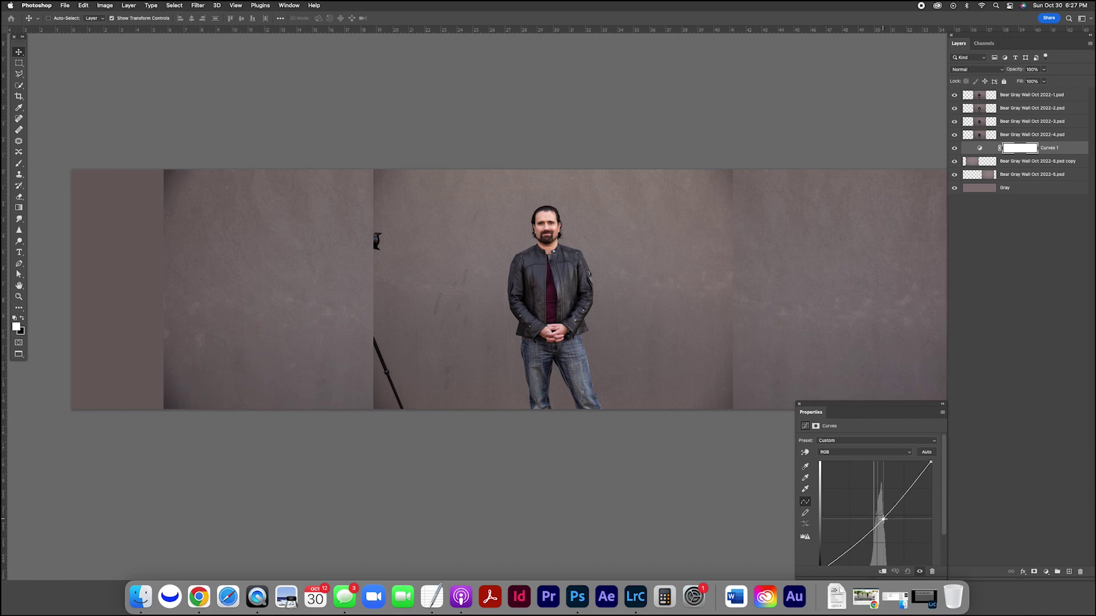
mouse_move(759, 239)
left_mouse_down()
mouse_move(354, 350)
mouse_move(405, 267)
left_mouse_up()
left_click(1047, 108)
left_click_drag(1015, 69, 1006, 70)
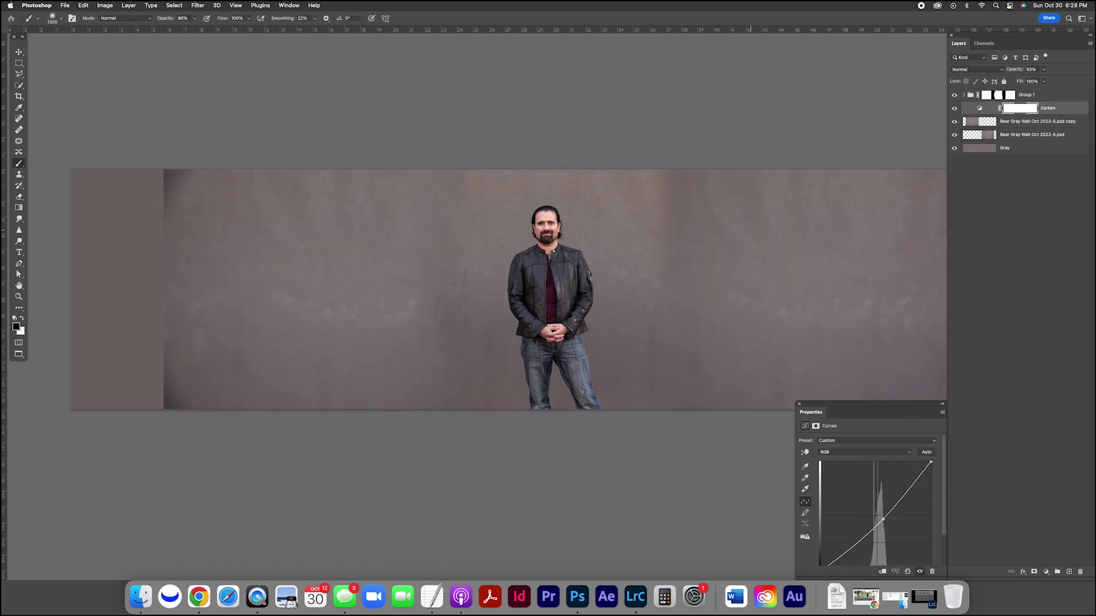
key("super+0")
Stamp all visible layers into a new layer and apply Gaussian Blur with radius 8
key("super+alt+shift+e")
left_click(198, 5)
left_click(343, 127)
left_click_drag(605, 359, 622, 365)
left_click(703, 248)
Add a mask to the Blur layer and set a larger black brush at 27% opacity
left_click(1033, 572, "alt")
key("b")
key("super+minus")
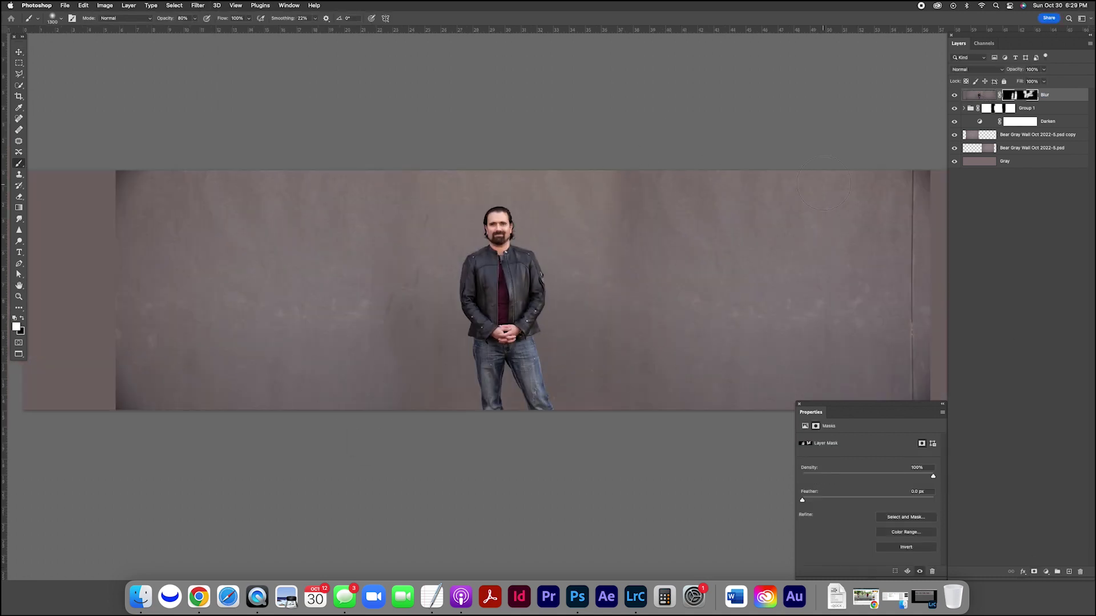
left_click(1026, 108)
key("super+plus")
key("bracketright")
key("bracketright")
key("bracketright")
key("x")
key("2")
key("7")
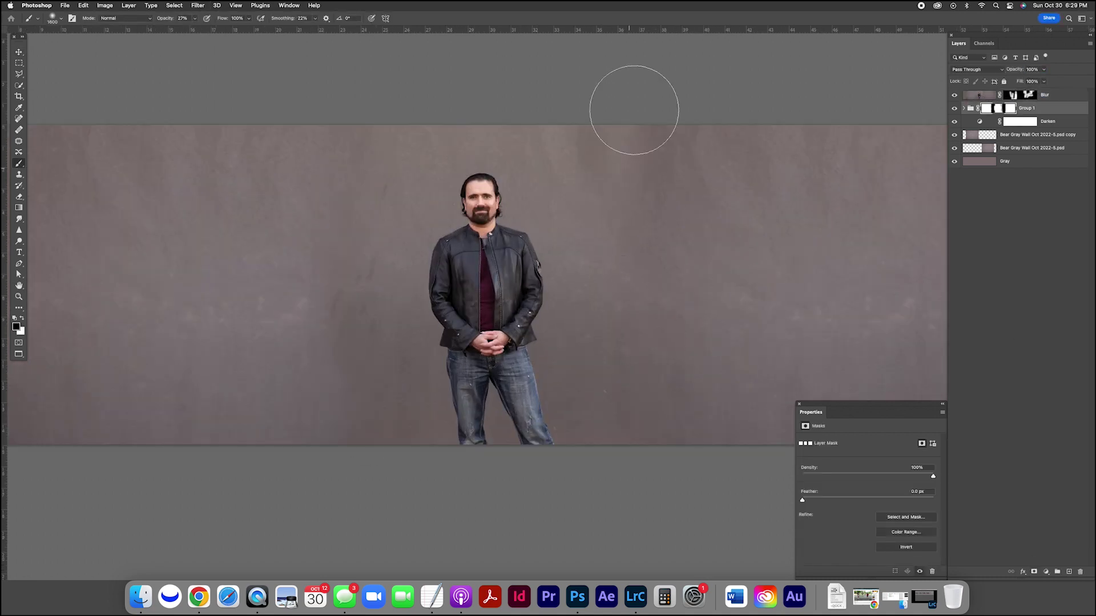
Add a darkening Curves layer and paint brightness back into the wall's centre on its mask
key("m")
key("super+minus")
left_click_drag(110, 171, 362, 308)
key("super+a")
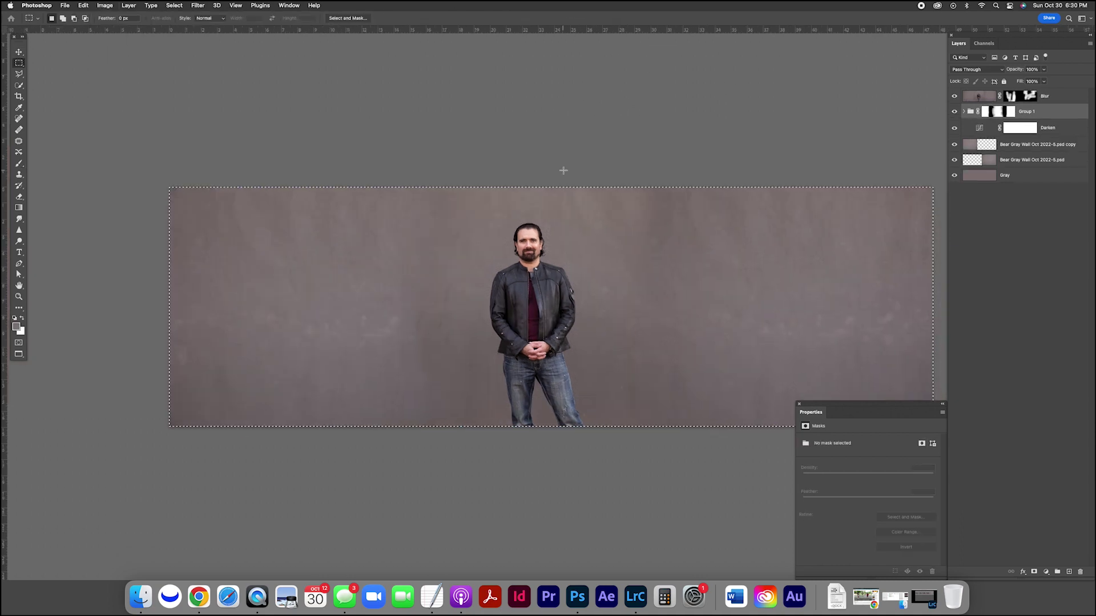
left_click(1045, 572)
left_click(1051, 421)
left_click_drag(868, 503, 879, 530)
key("ctrl+i")
key("b")
left_click_drag(362, 354, 812, 113)
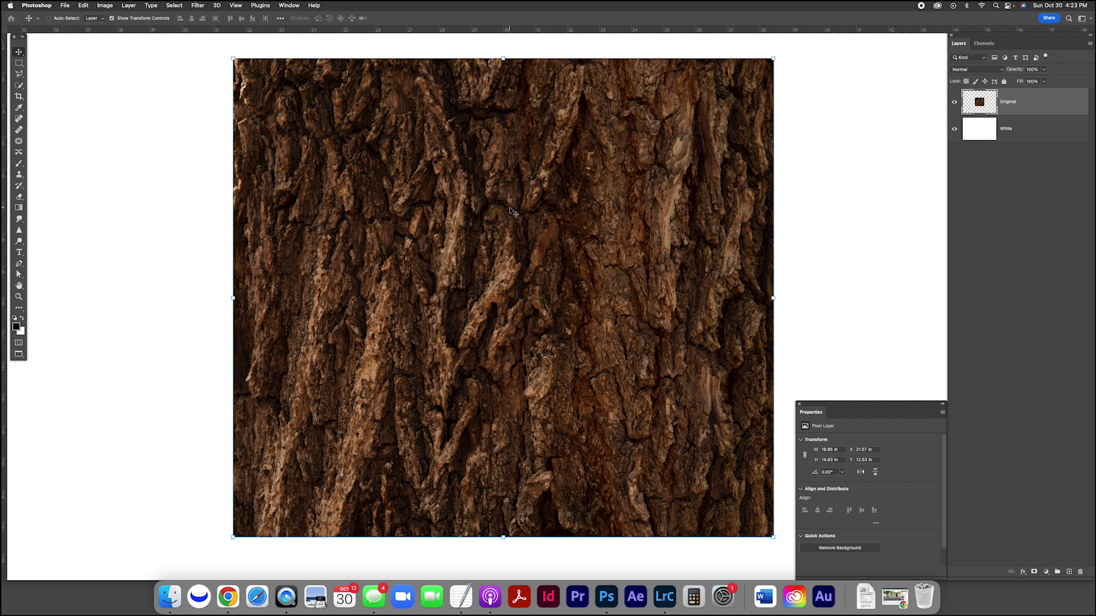
Copy a horizontal bark band onto a new layer, hide Original, and reposition the band
key("m")
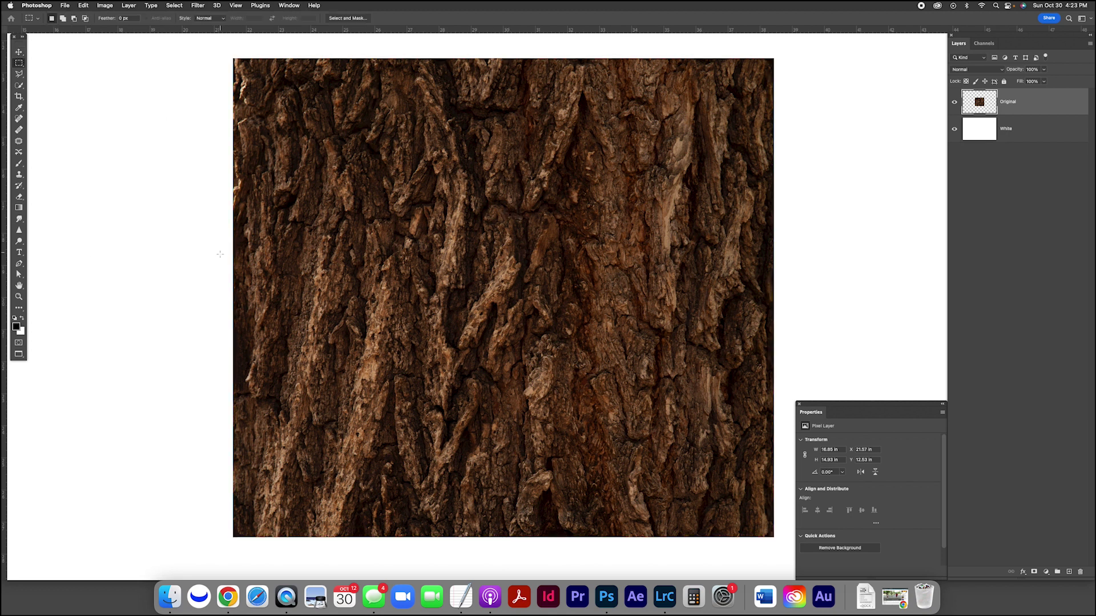
left_click_drag(219, 248, 778, 291)
key("ctrl+j")
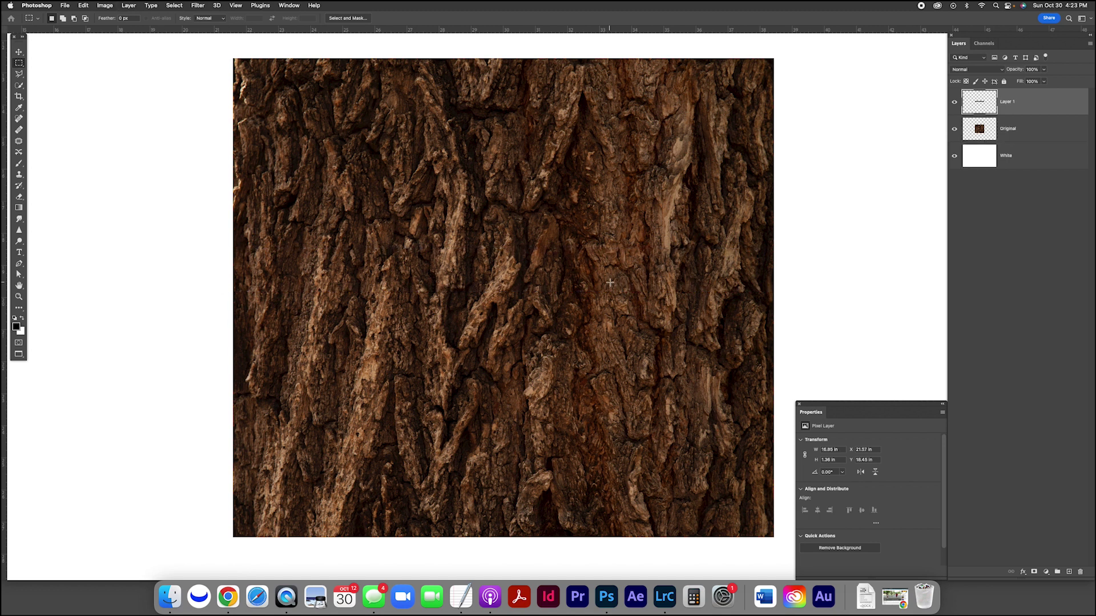
left_click(954, 129)
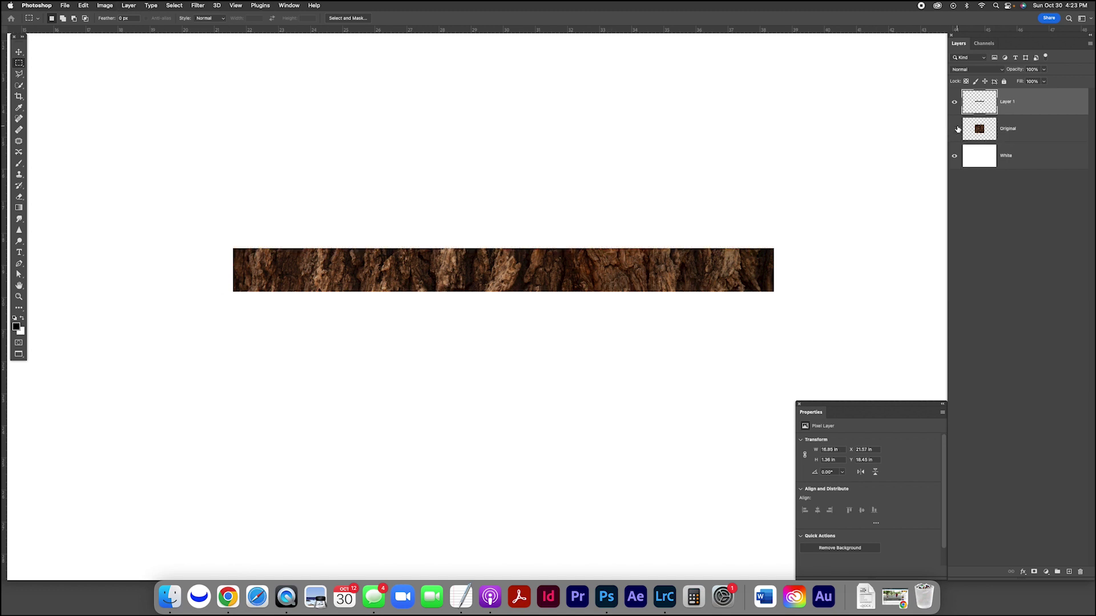
key("v")
left_click_drag(532, 266, 522, 245)
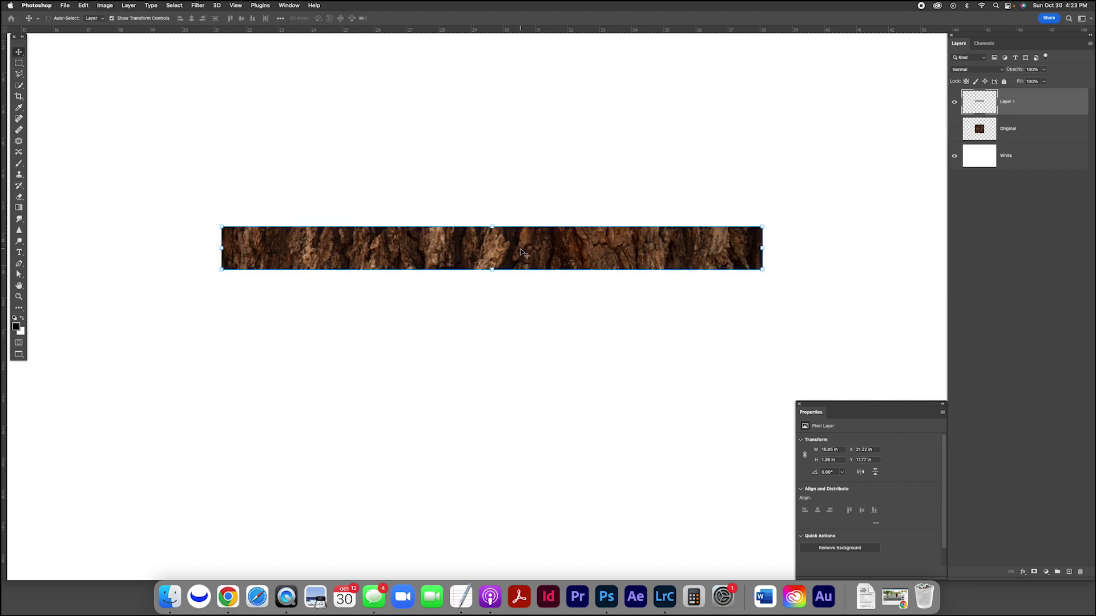
Apply a 90° Motion Blur of 281 pixels to the copied bark band
left_click(197, 5)
mouse_move(252, 125)
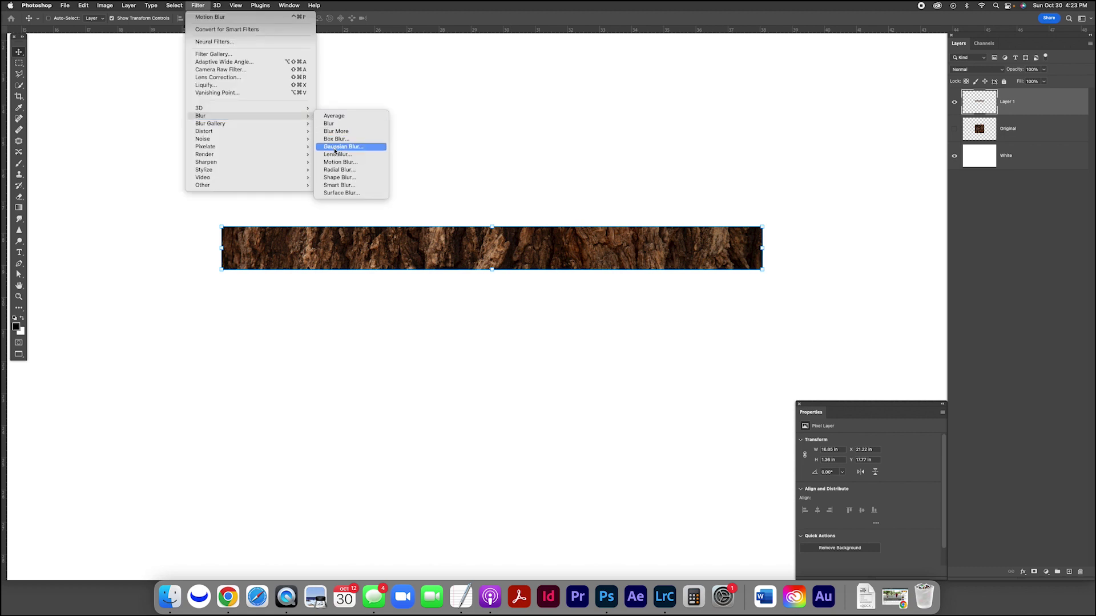
left_click(340, 162)
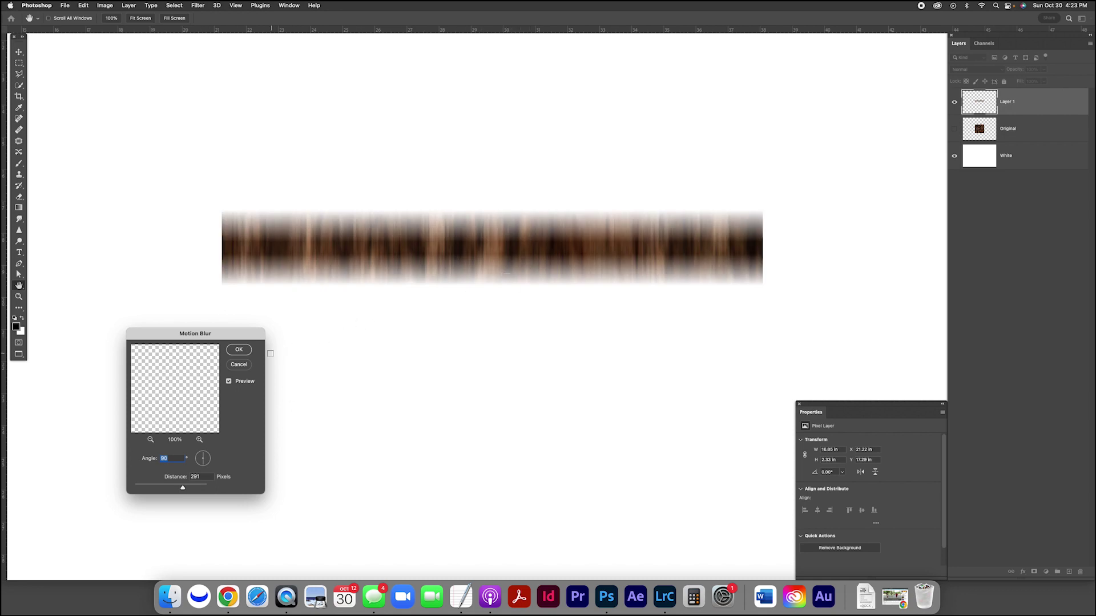
left_click(240, 349)
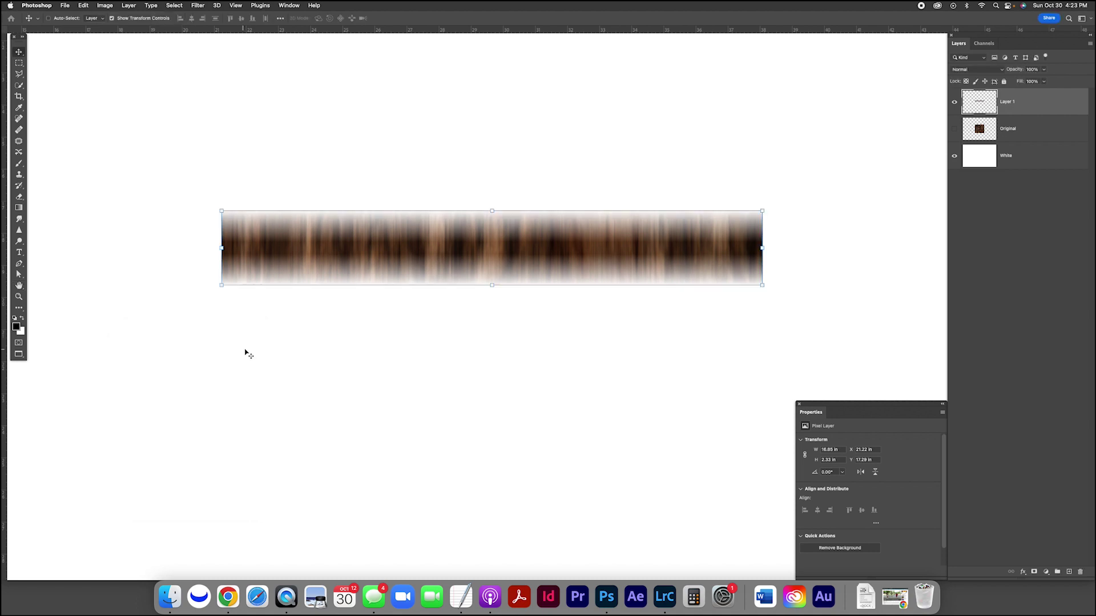
Copy a thin strip of the blurred band to a new layer, stretch it tall and rotate it vertical
key("m")
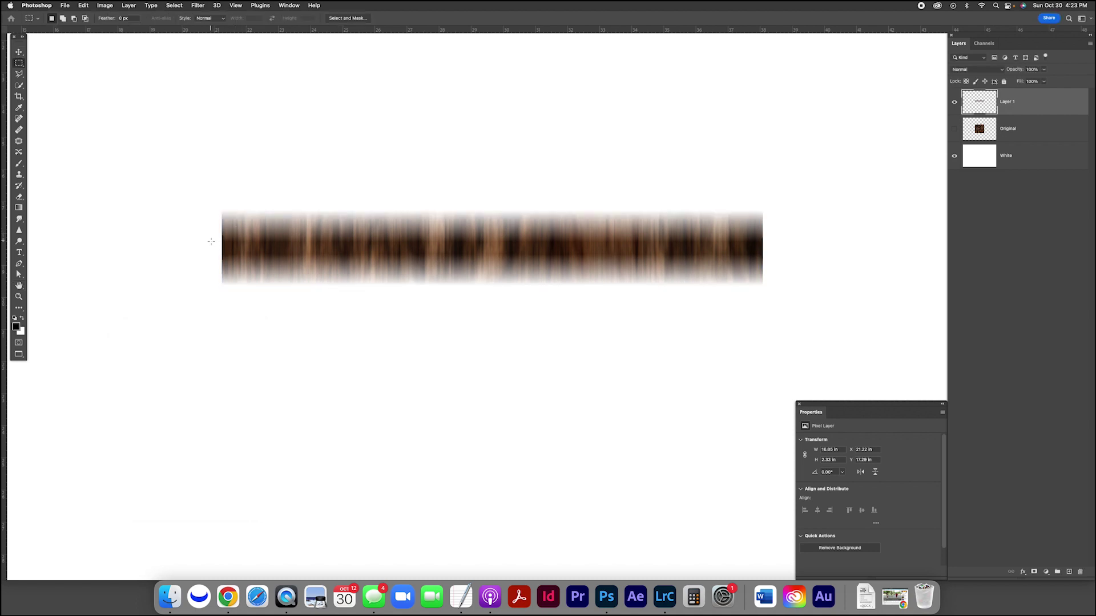
left_click_drag(211, 241, 769, 252)
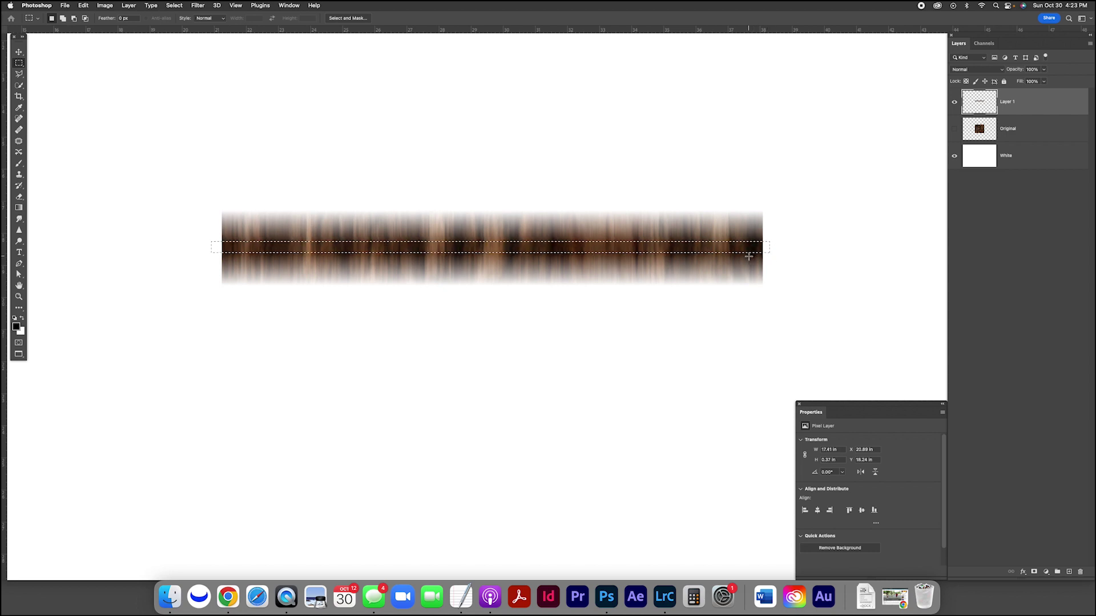
key("super+j")
left_click(955, 131)
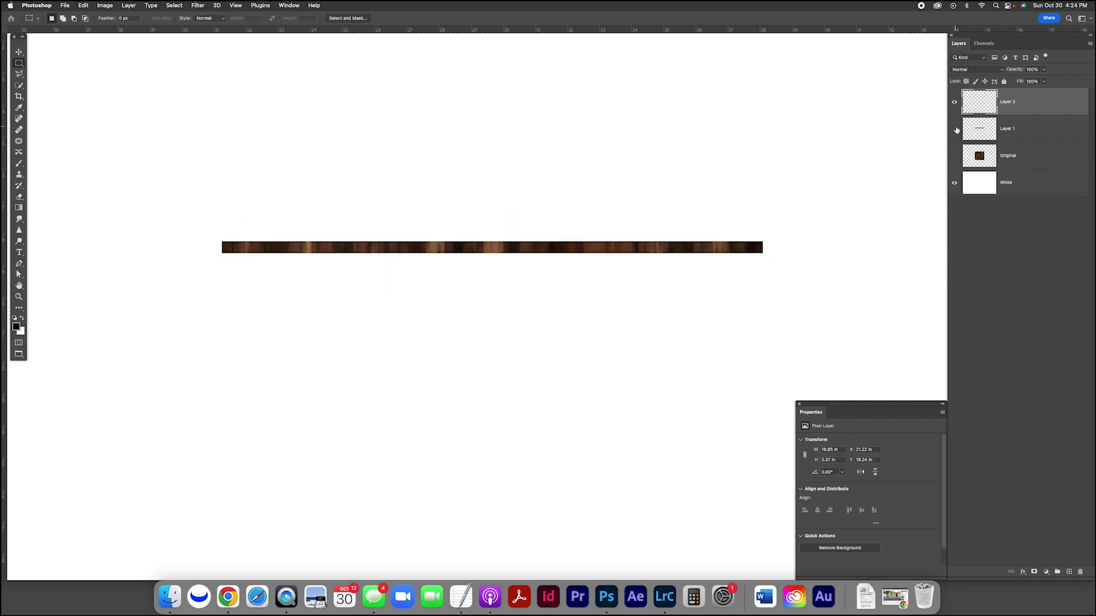
key("v")
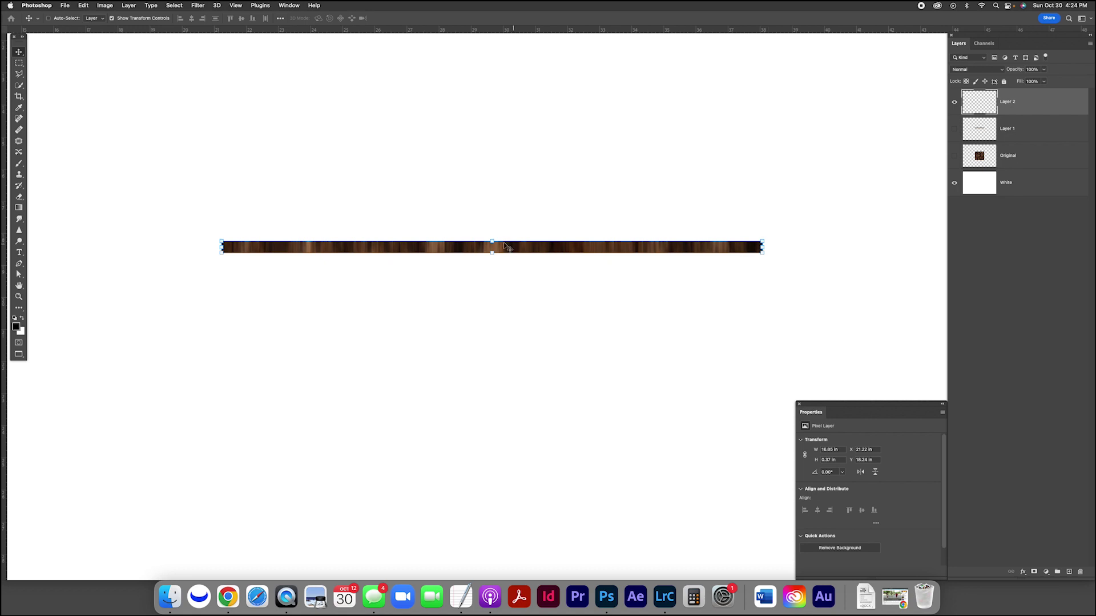
left_click_drag(491, 251, 492, 409)
key("Return")
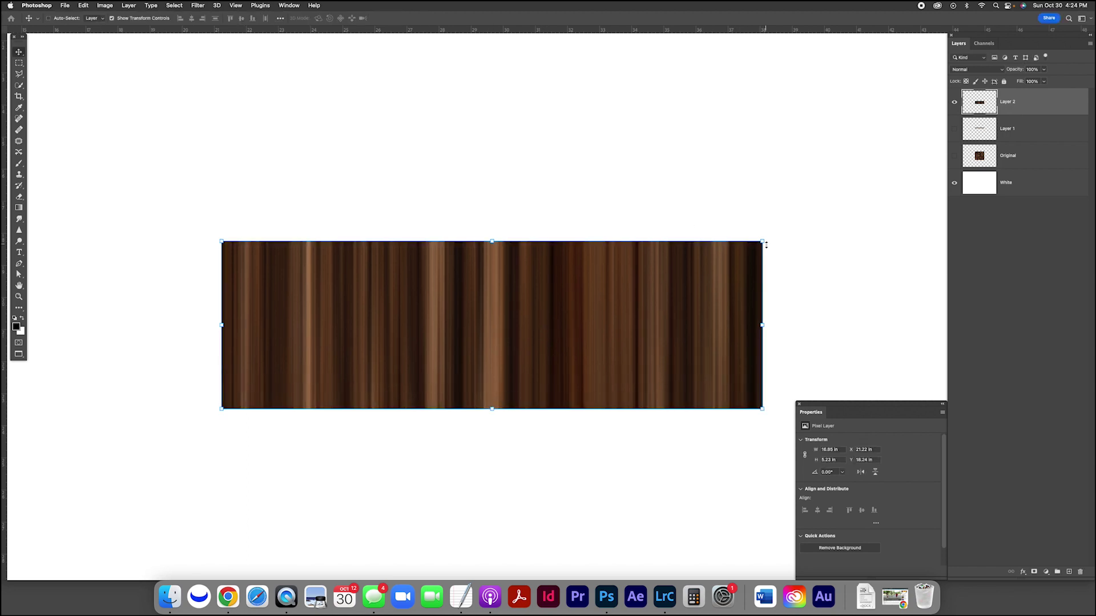
left_click_drag(771, 241, 442, 149)
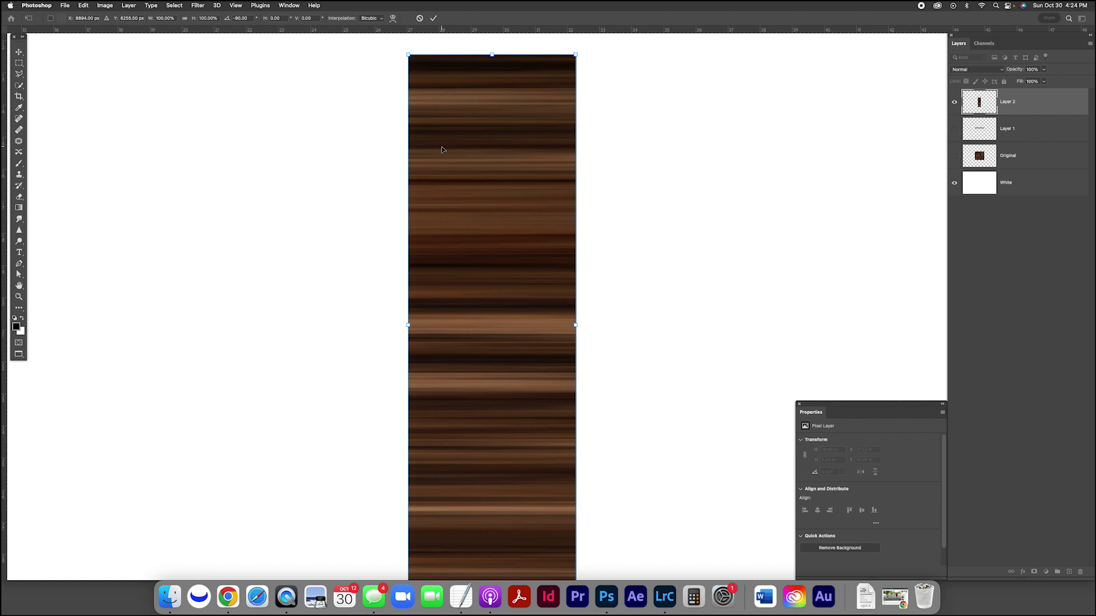
key("Return")
Copy a section of the vertical wood strip onto a new layer and hide Layer 2
left_click_drag(449, 191, 442, 133)
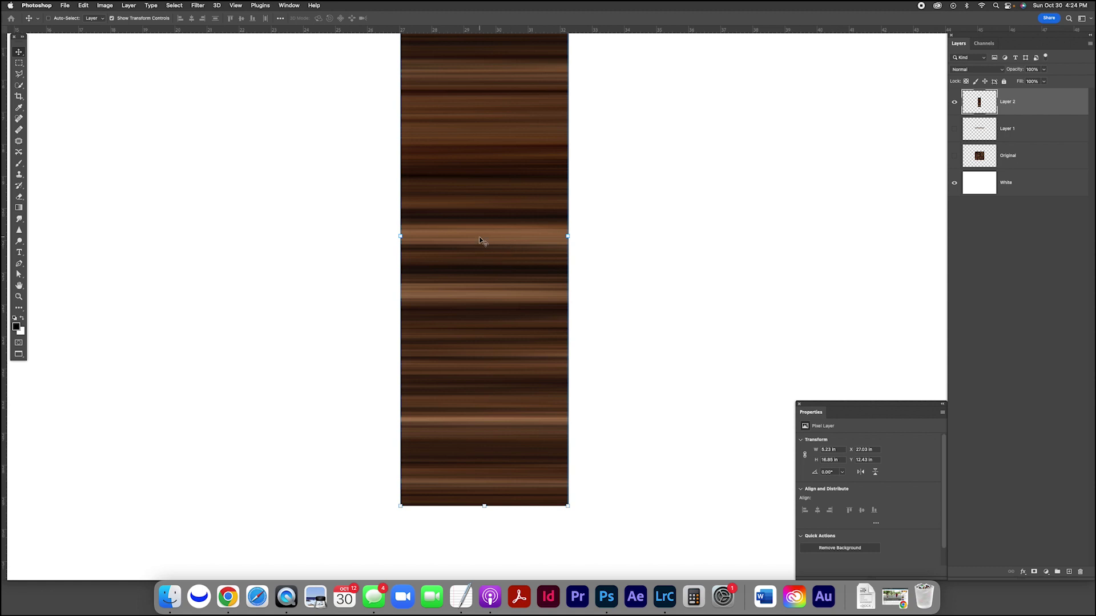
key("m")
left_click_drag(392, 221, 574, 312)
key("super+j")
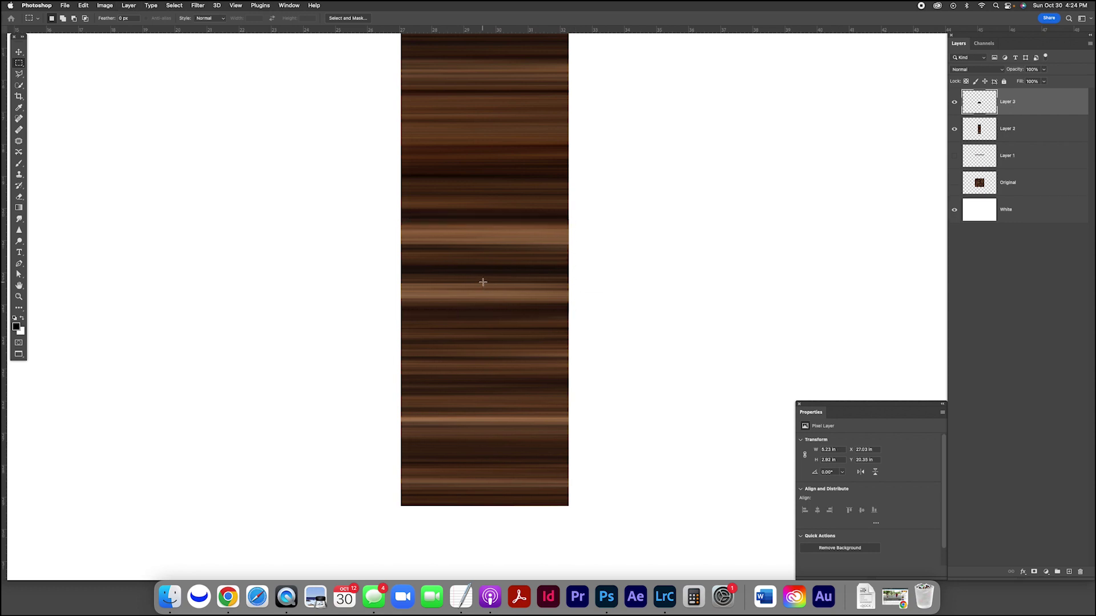
left_click(955, 131)
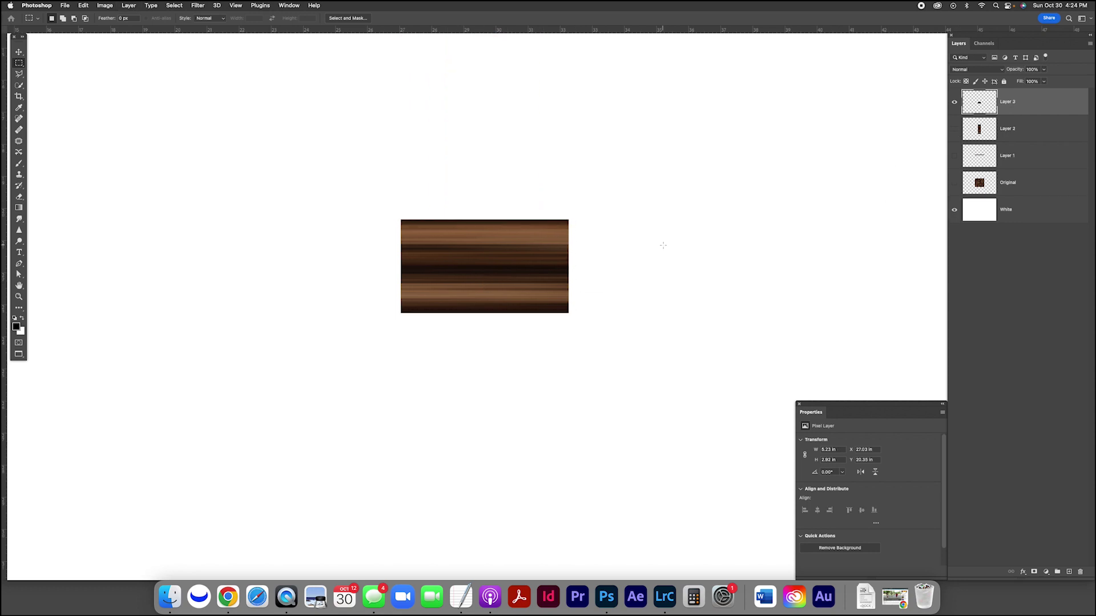
Stretch the wood strip outward on both sides across nearly the full page width
key("v")
left_click_drag(567, 269, 784, 267)
left_click_drag(400, 266, 163, 267)
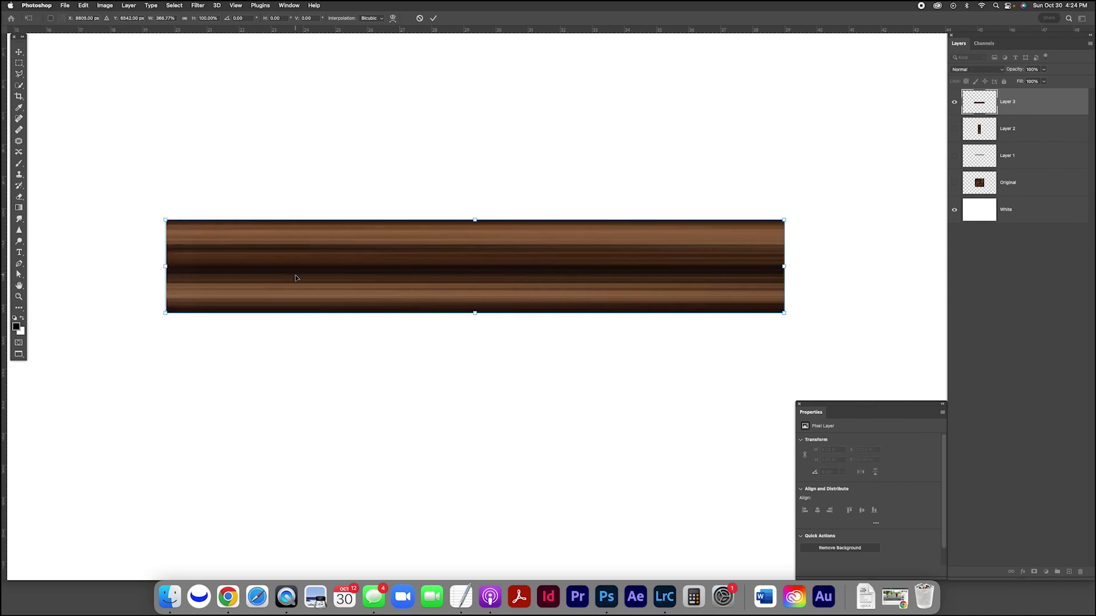
key("super+minus")
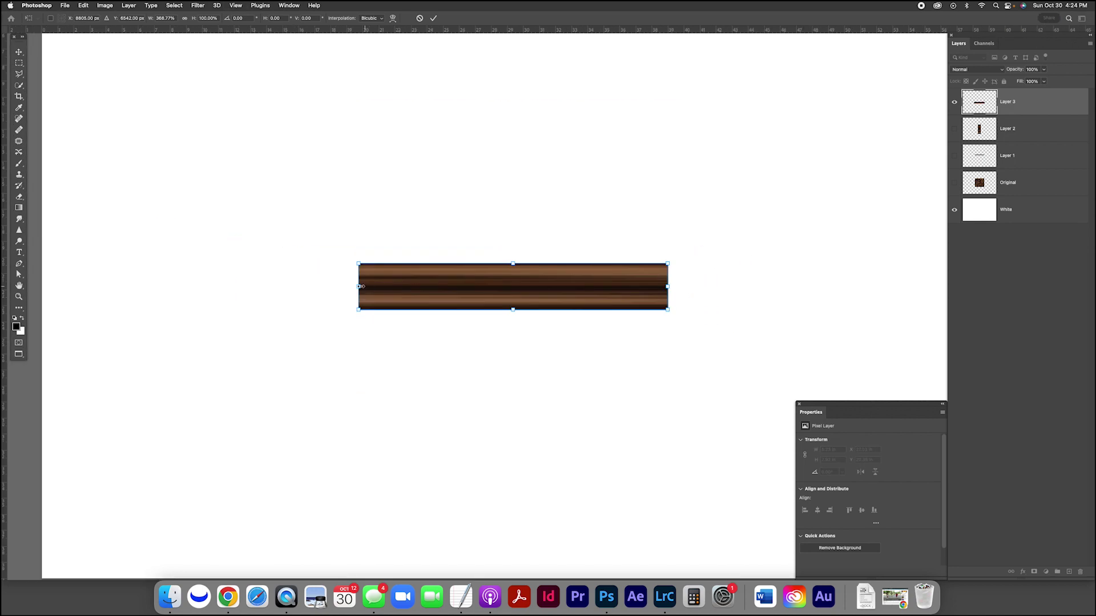
left_click_drag(360, 287, 95, 287)
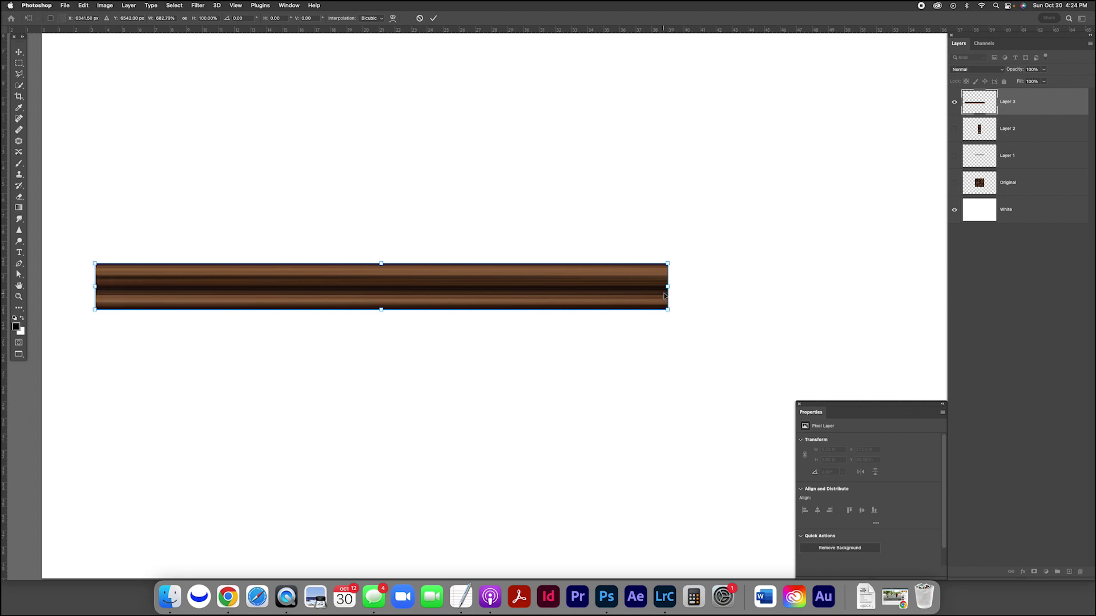
left_click_drag(668, 286, 915, 286)
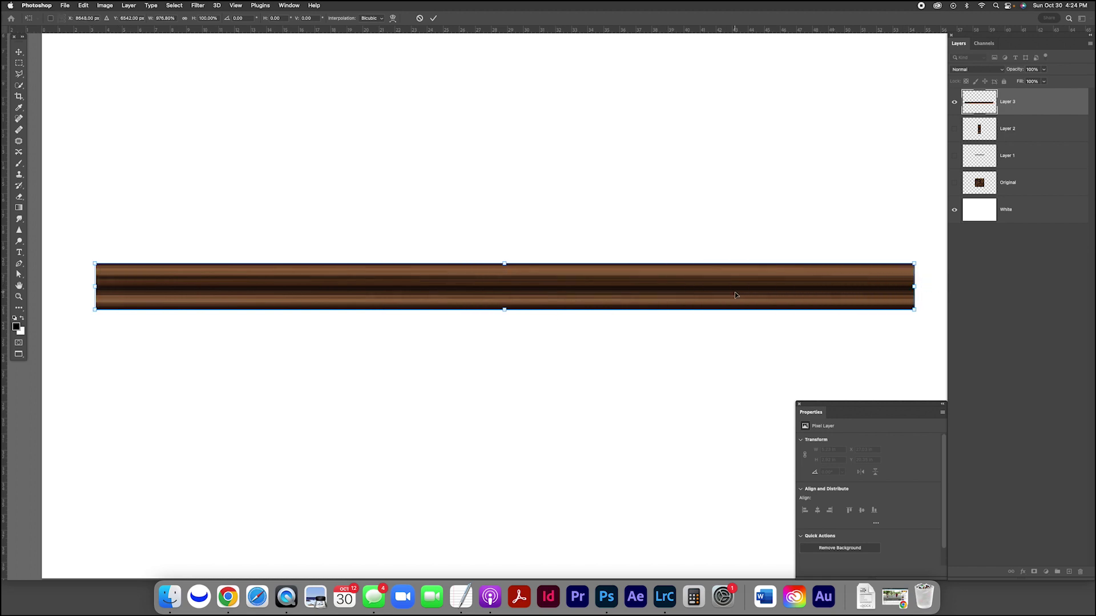
key("Return")
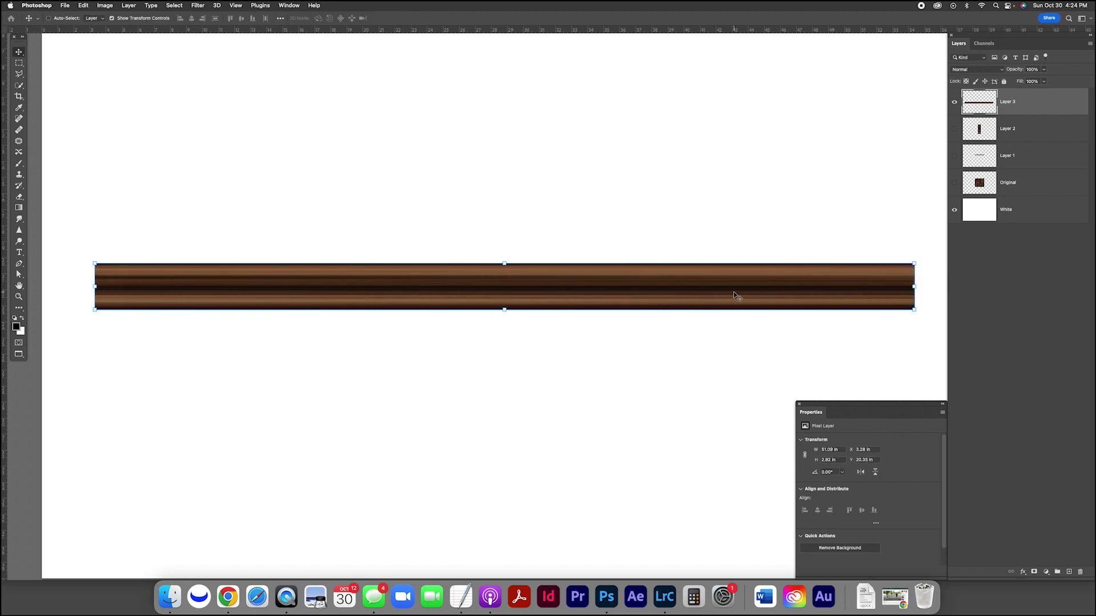
Move the strip up to the top of the page, extending its right end slightly
left_click_drag(734, 292, 727, 184)
key("super+minus")
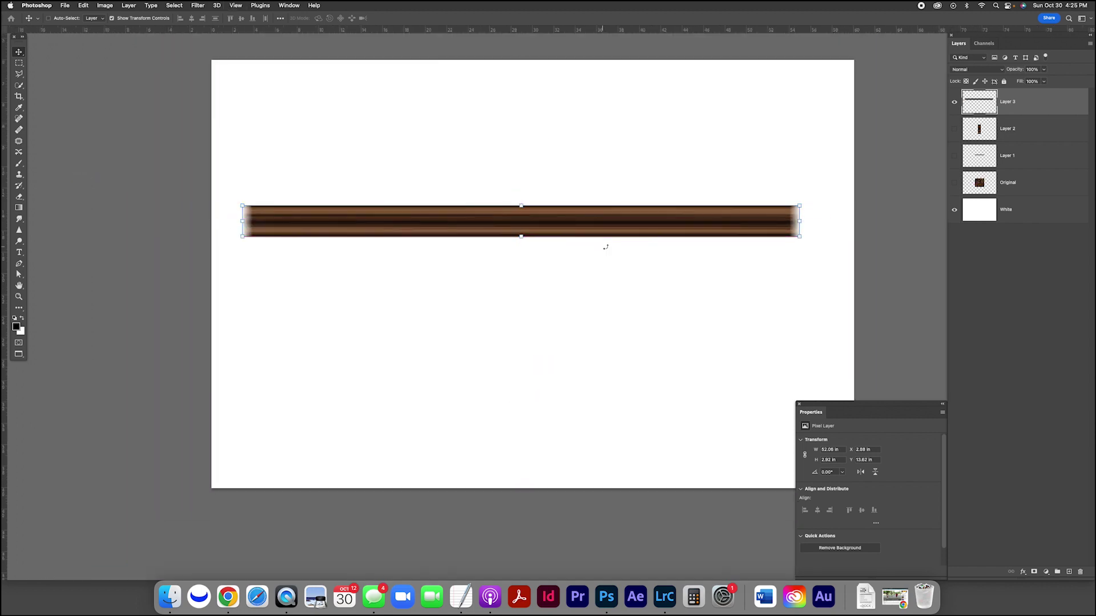
left_click_drag(797, 228, 824, 221)
key("Return")
left_click_drag(592, 217, 590, 145)
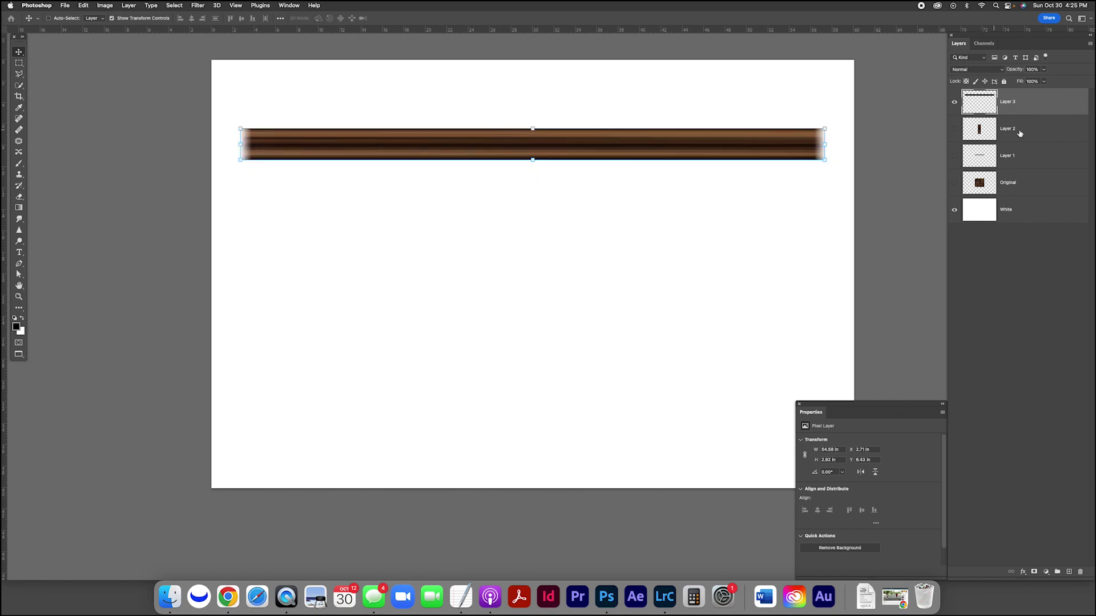
left_click(1046, 571)
Add a Black & White adjustment to the wood strip and merge it into Layer 3
left_click(1054, 478)
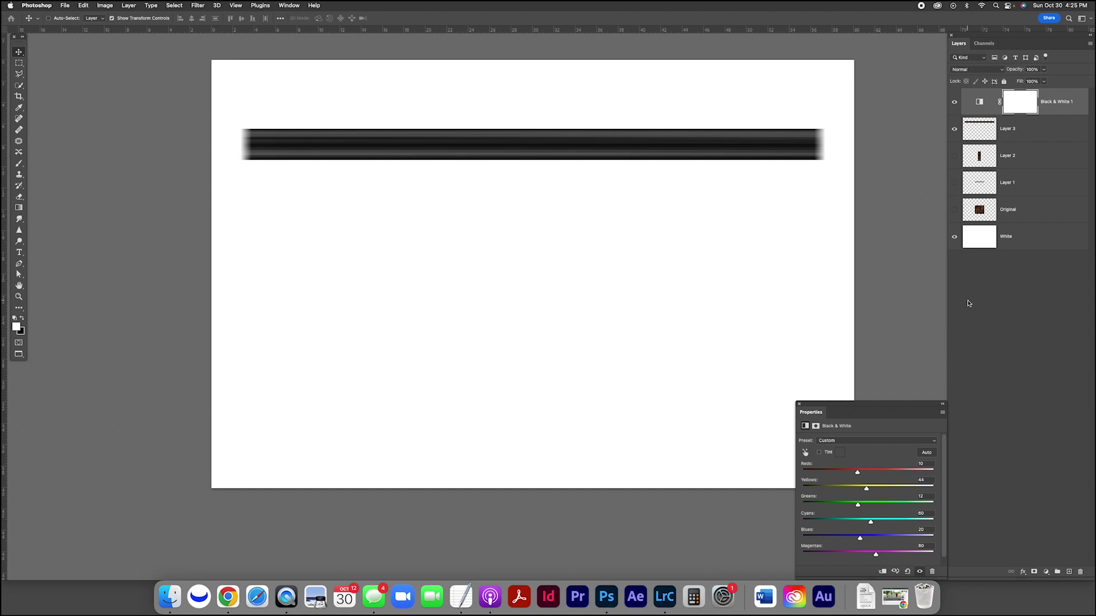
left_click(978, 129)
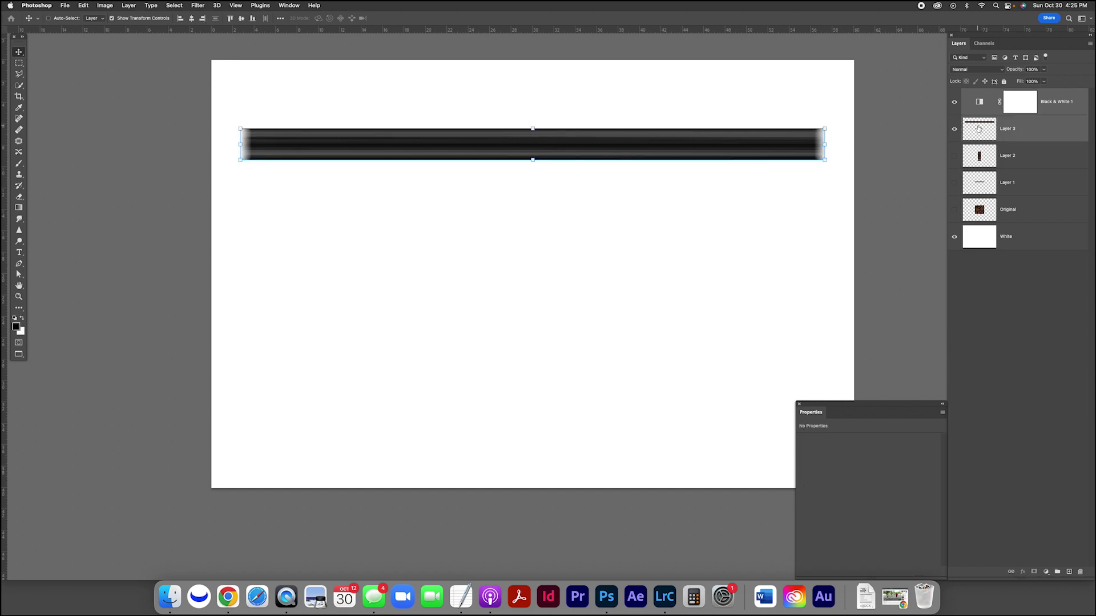
key("super+e")
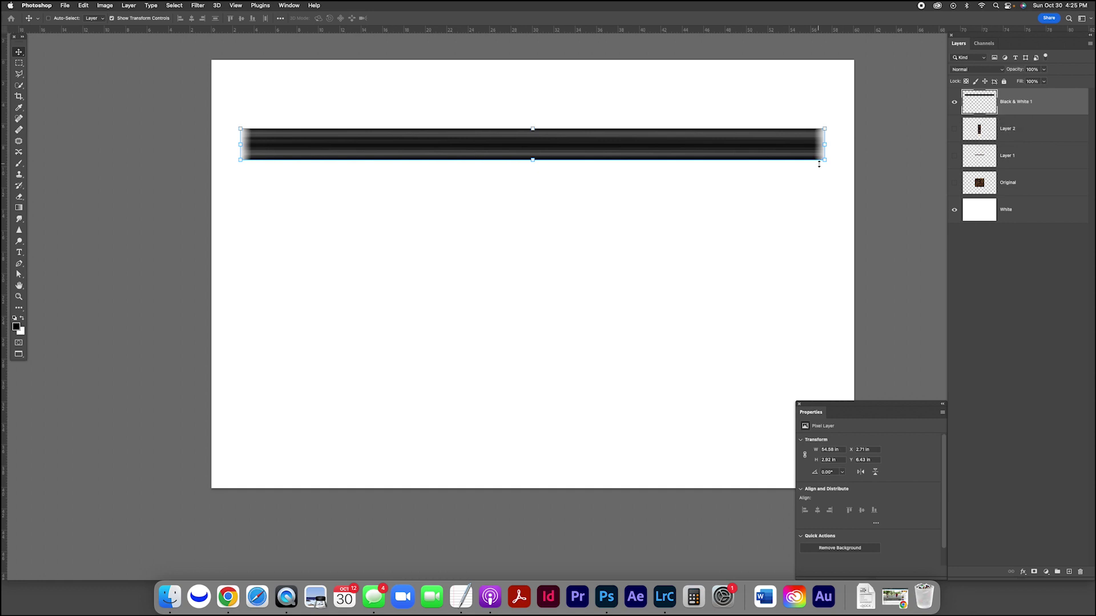
key("l")
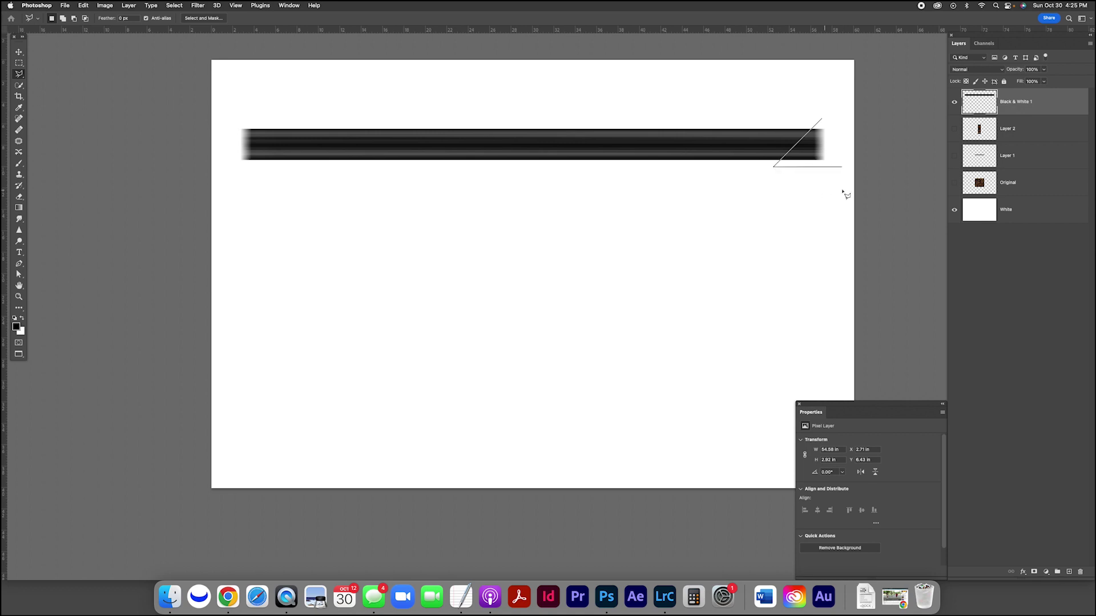
Cut a triangular corner off the strip's right end to make a mitred end
double_click(832, 121)
key("Delete")
key("super+d")
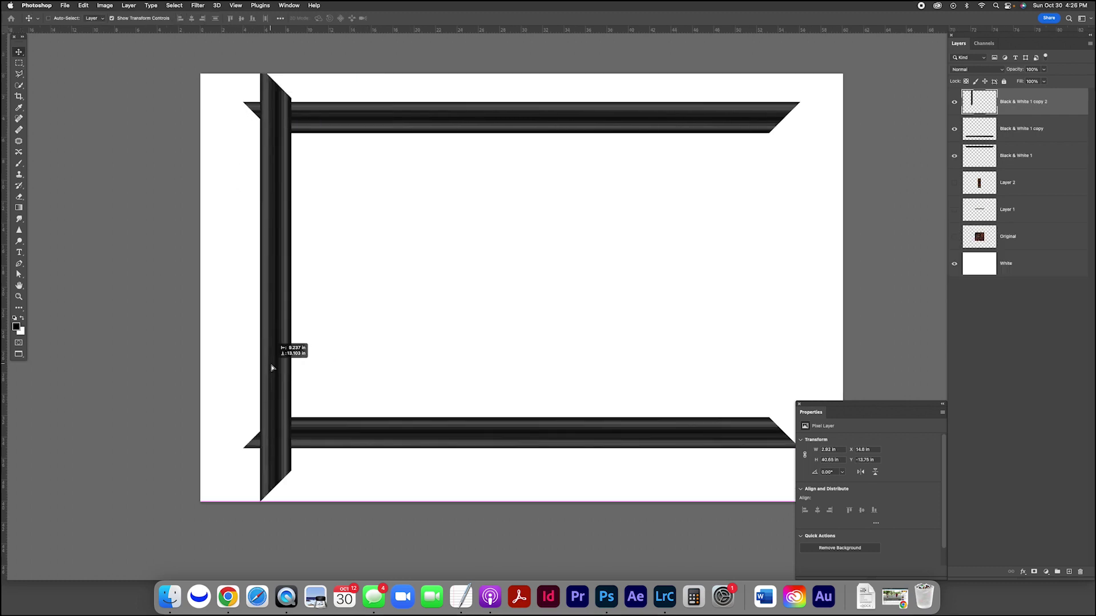
Place a vertical bar on the frame's left side and duplicate it to the right edge
mouse_move(275, 356)
left_mouse_down()
mouse_move(330, 358)
mouse_move(265, 308)
left_mouse_up()
key("v")
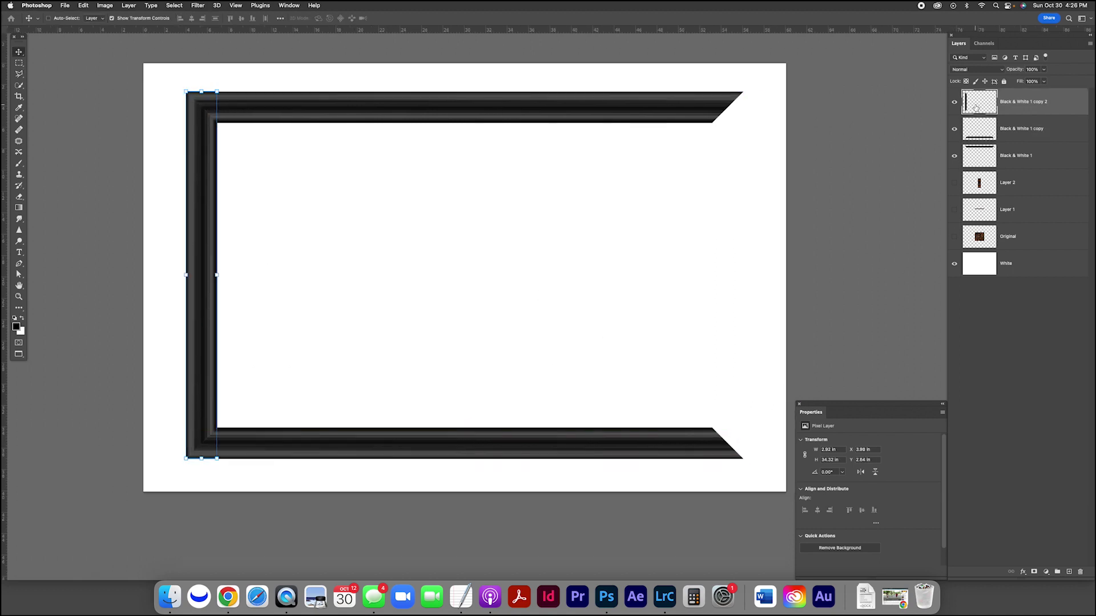
key("super+j")
left_click_drag(421, 350, 730, 314)
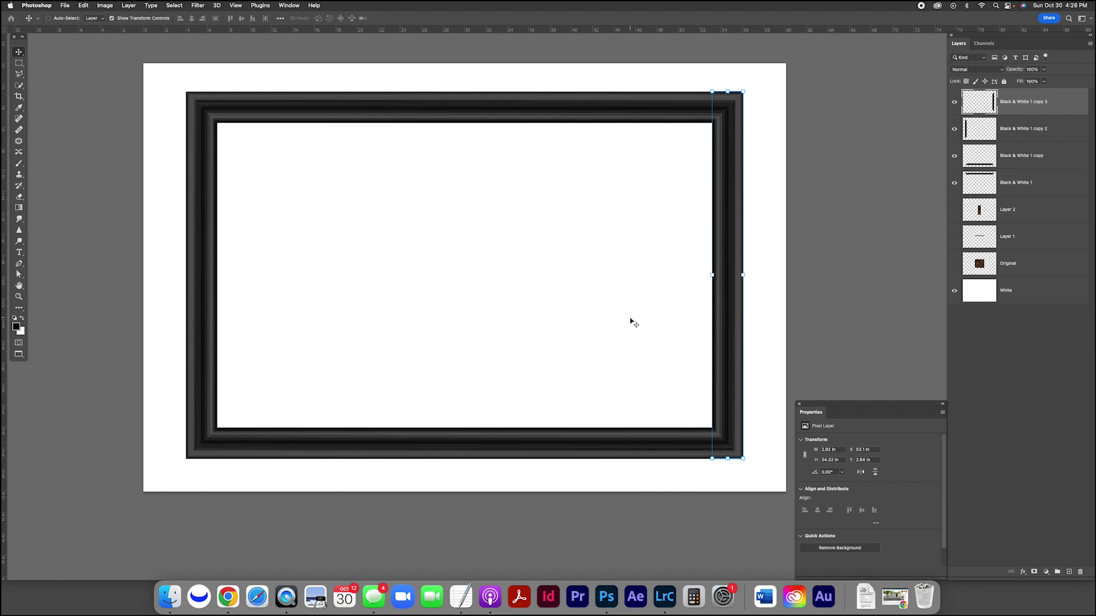
left_click(977, 216)
Create a new layer named Matte and fill the inner frame area with black
key("super+shift+n")
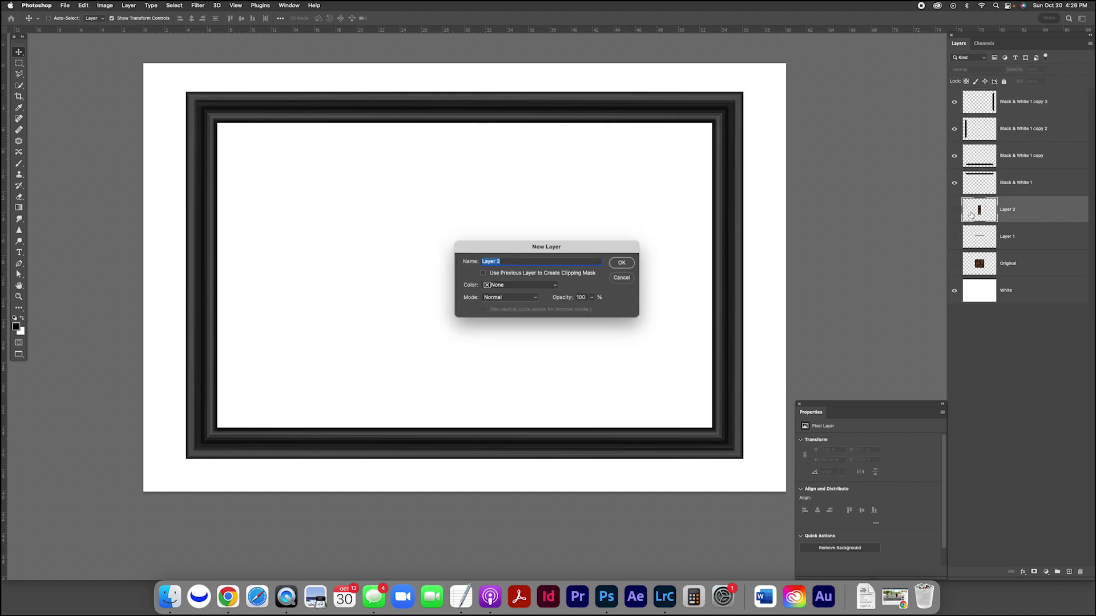
type("Matte")
key("Return")
key("g")
key("super+shift+d")
left_click(363, 277)
key("super+d")
Cut a centred rectangular opening out of the black matte using the guides
key("m")
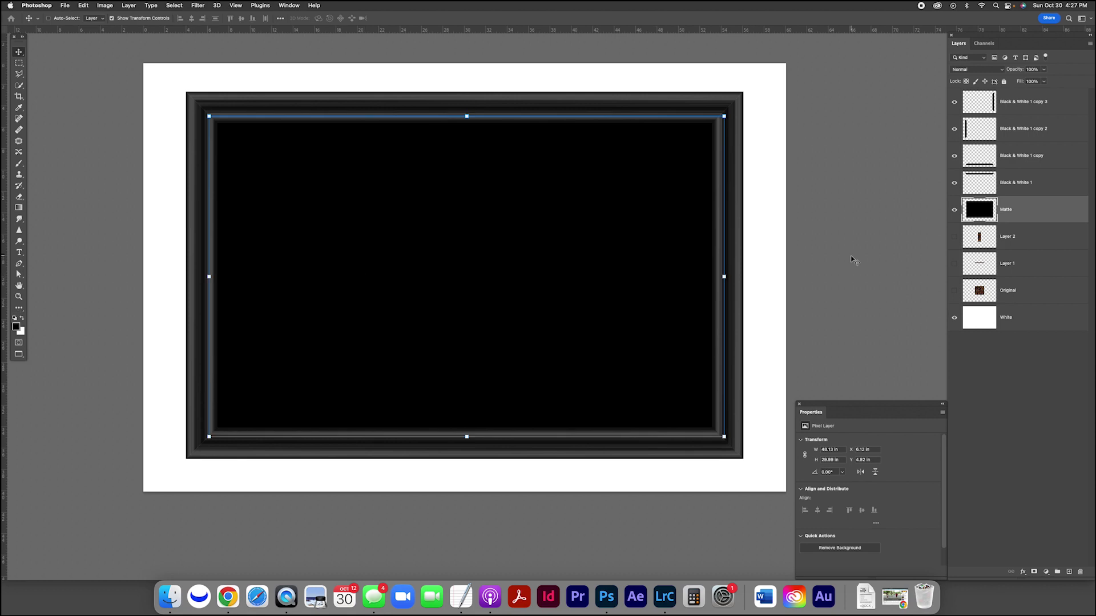
key("super+semicolon")
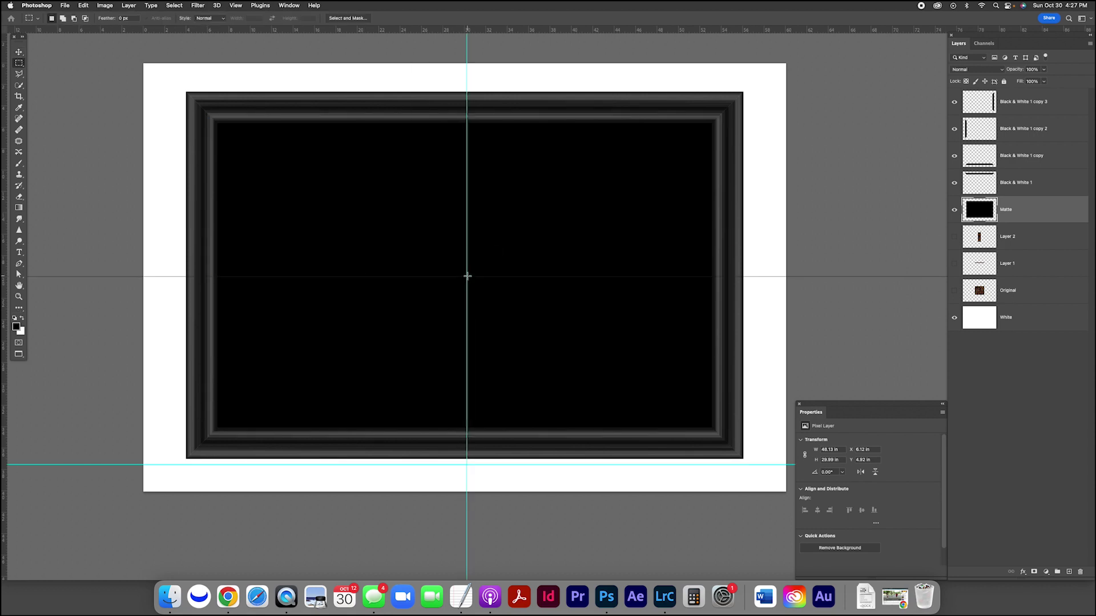
left_click_drag(550, 322, 694, 408)
key("BackSpace")
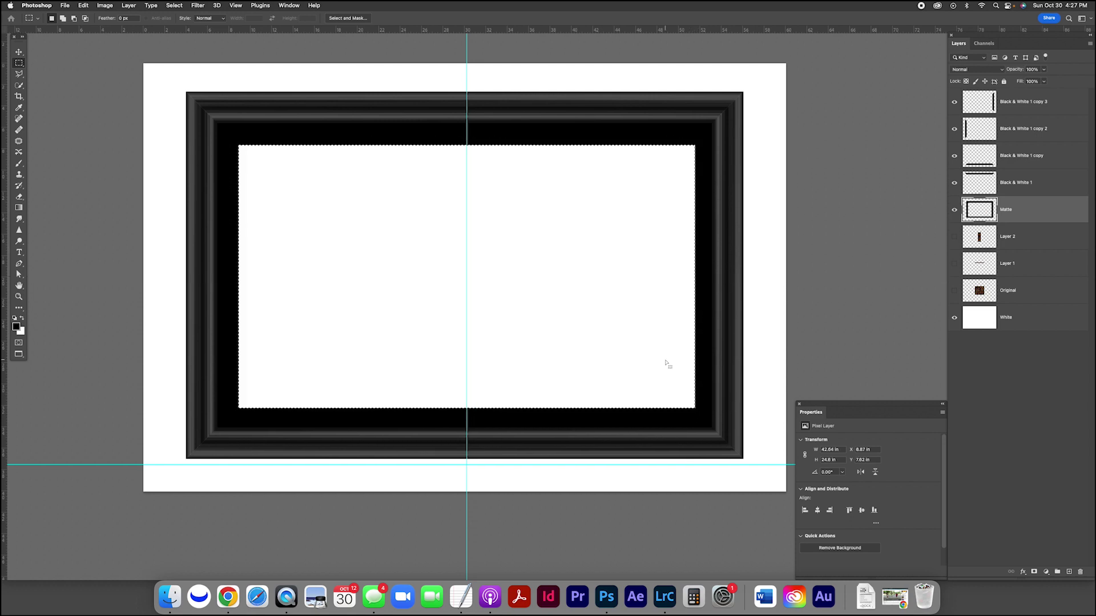
key("super+d")
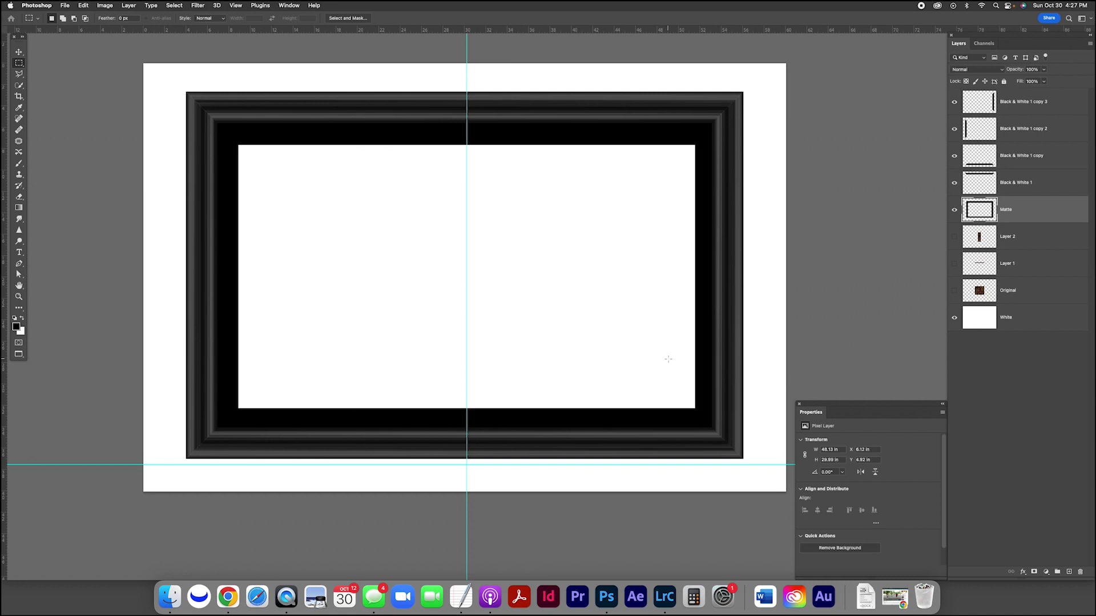
key("v")
left_click_drag(621, 348, 643, 345)
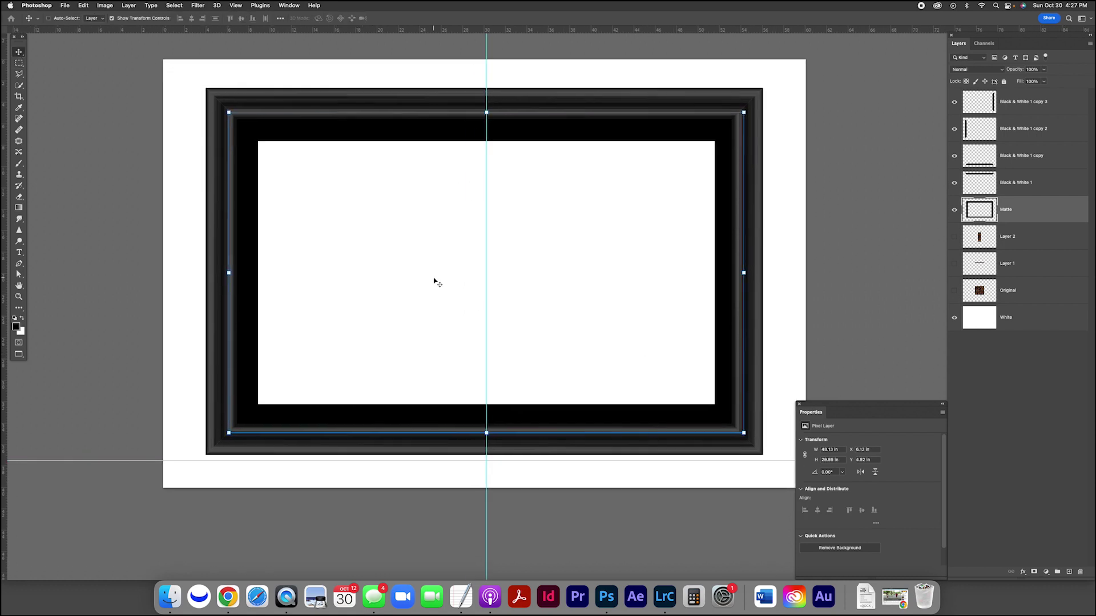
Copy the Maroon Bells landscape and paste it into the frame document above Layer 2
key("f")
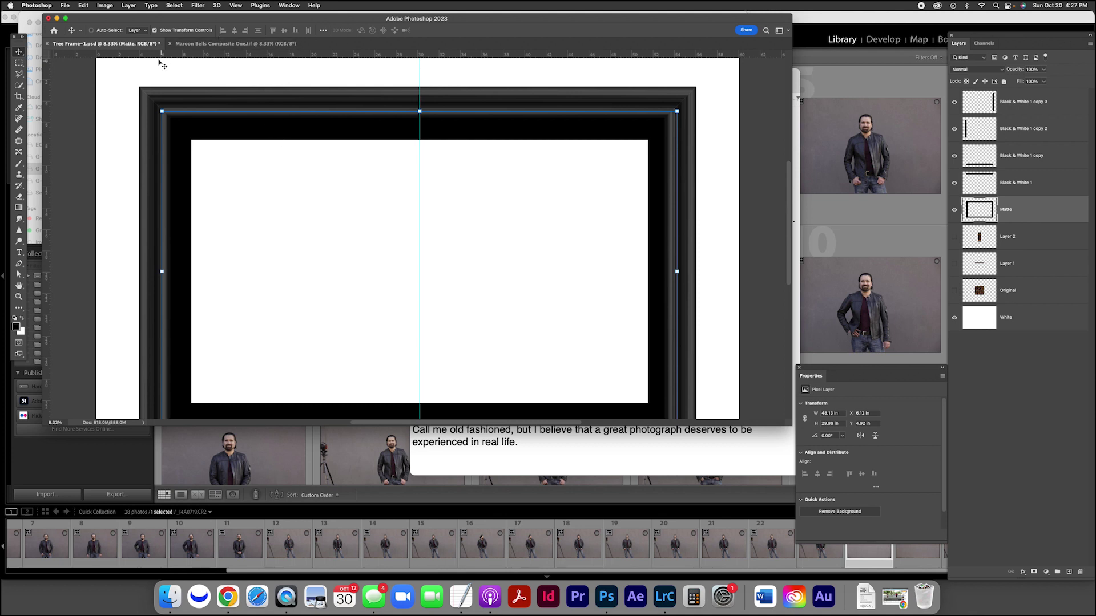
left_click(198, 44)
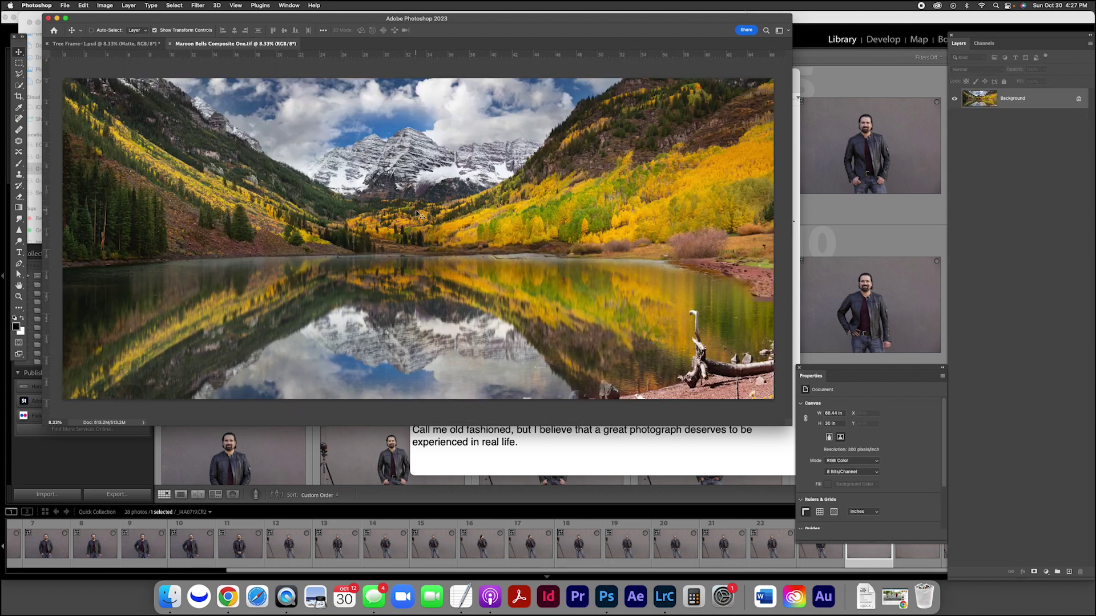
key("super+a")
key("ctrl+Tab")
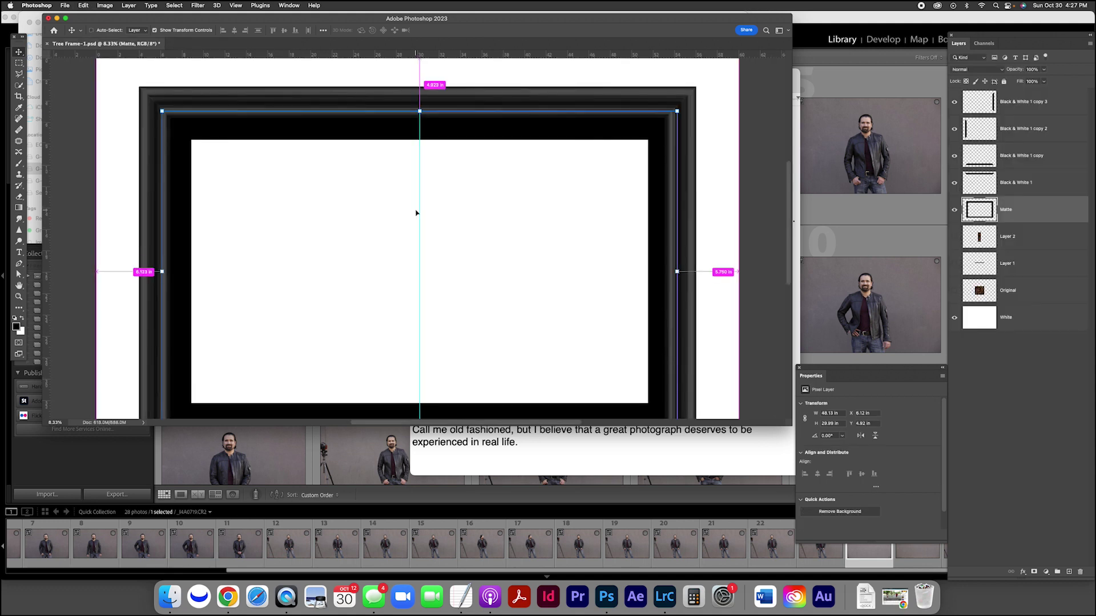
key("f")
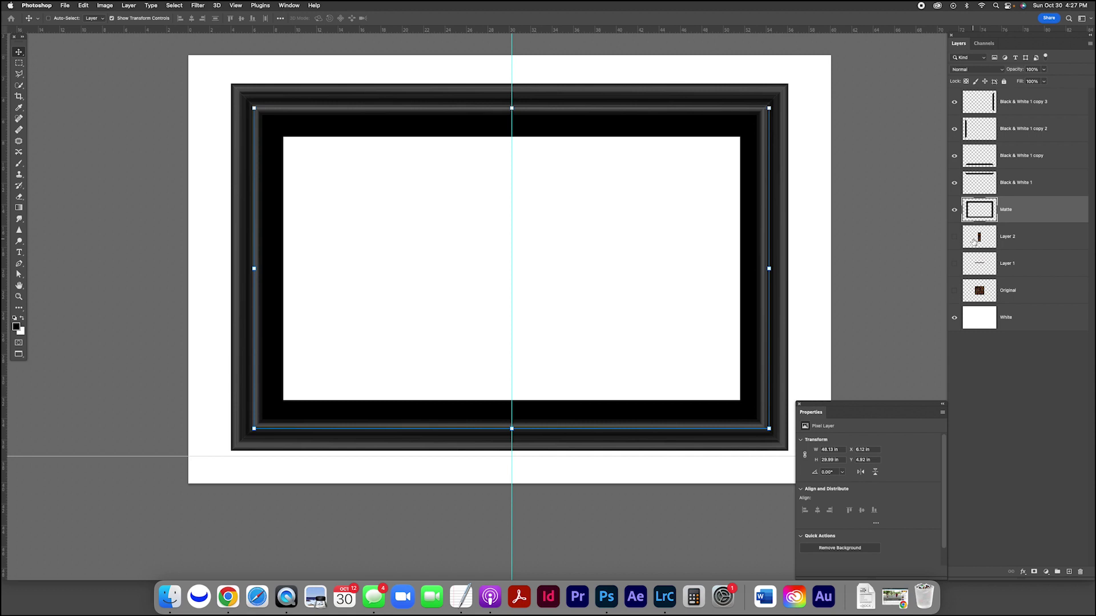
left_click(974, 240)
key("super+v")
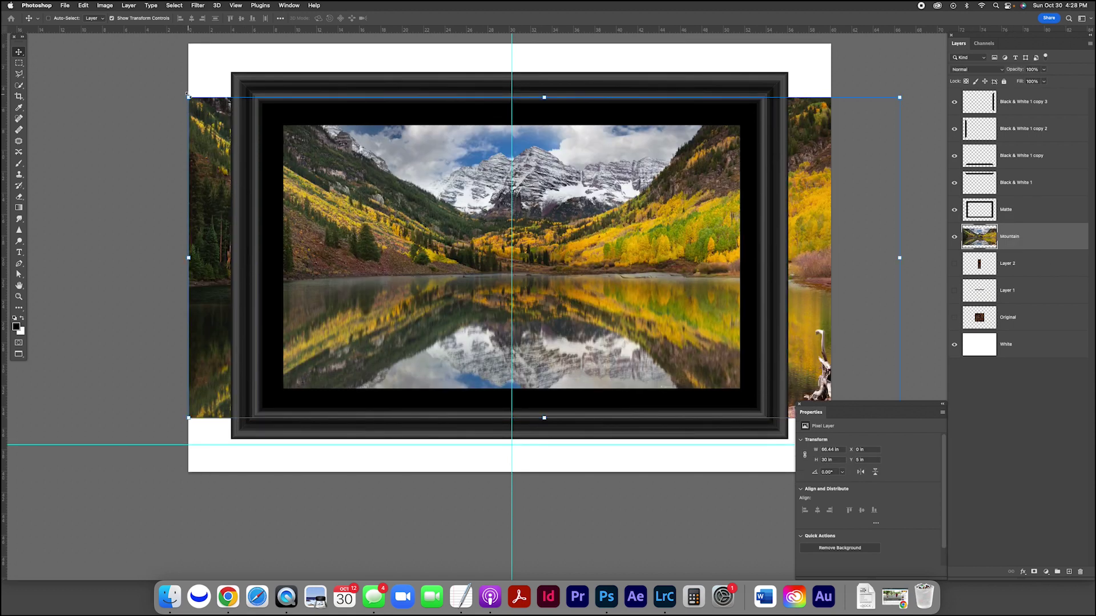
Scale and position the landscape to fill the matte opening
left_click_drag(188, 94, 237, 110)
left_click_drag(901, 118, 850, 141)
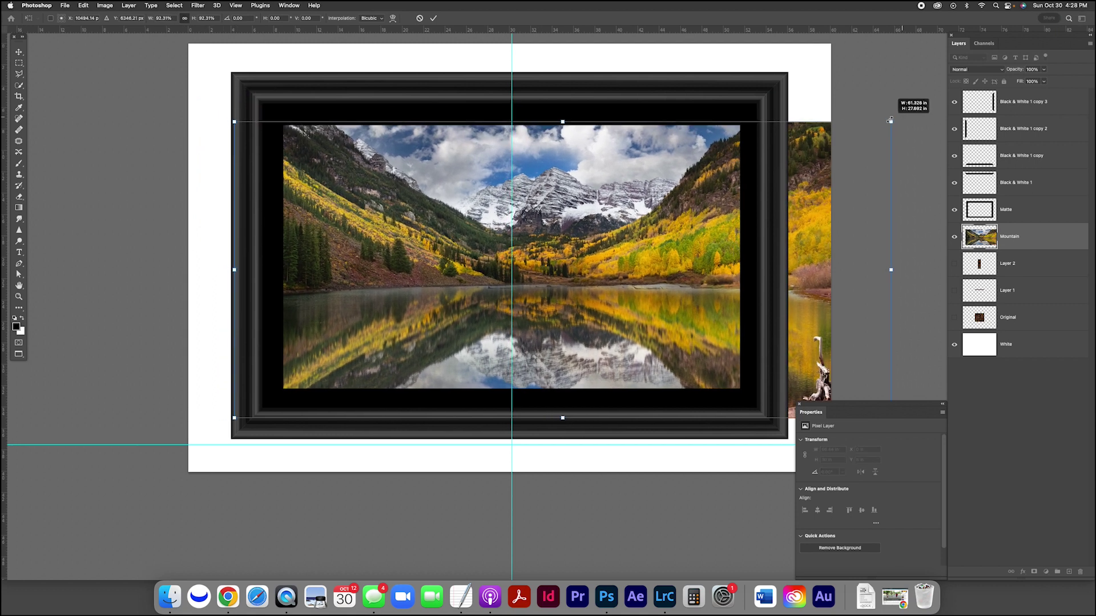
left_click_drag(753, 200, 733, 178)
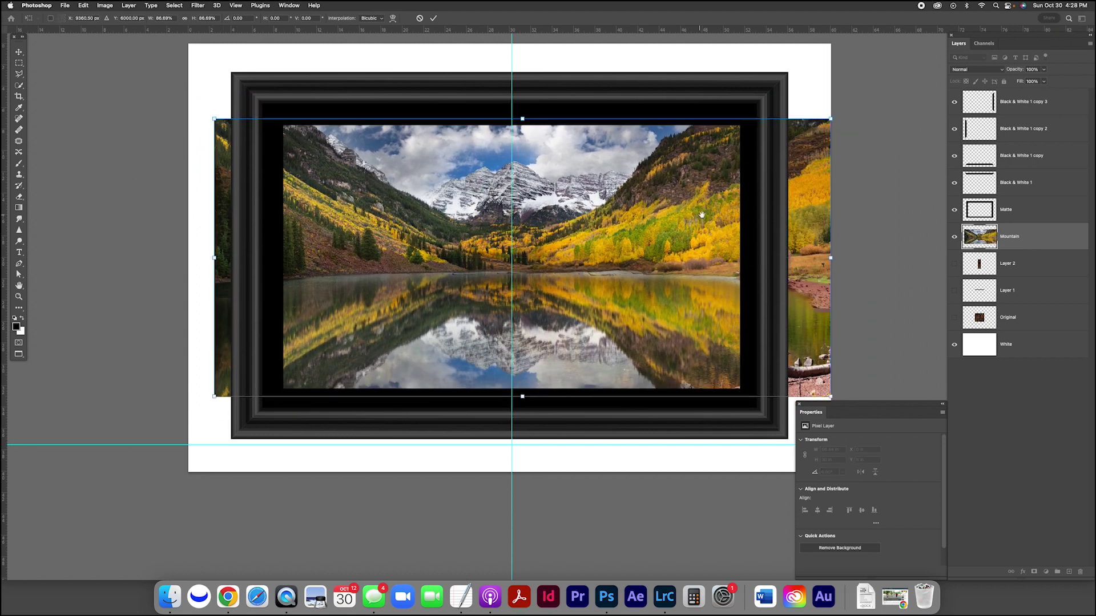
scroll(700, 219, "right", 5)
left_click_drag(657, 214, 643, 212)
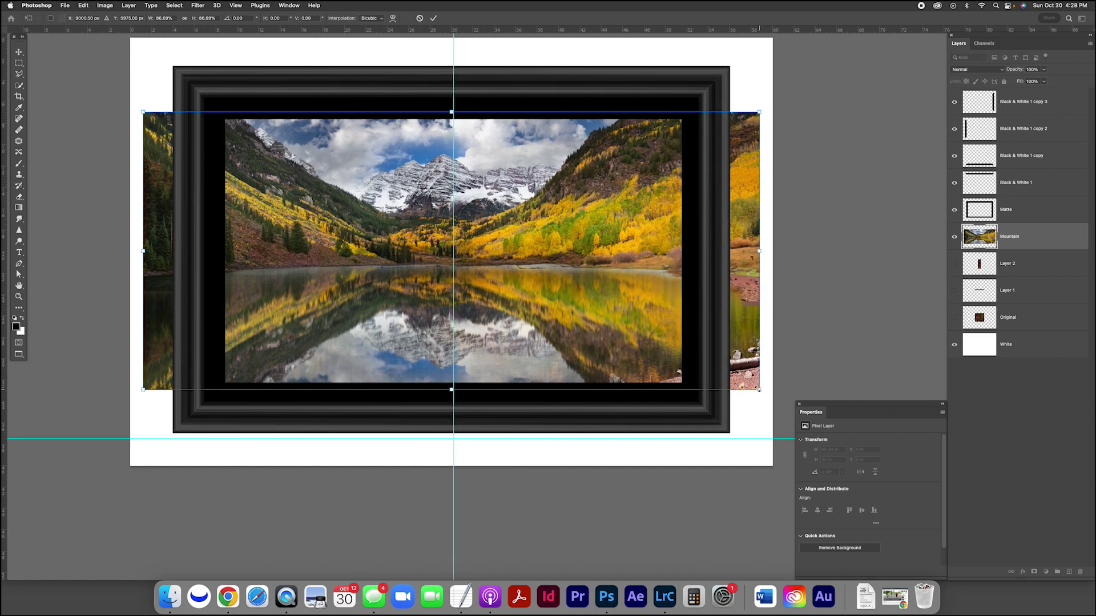
left_click_drag(758, 390, 750, 386)
left_click_drag(144, 113, 152, 115)
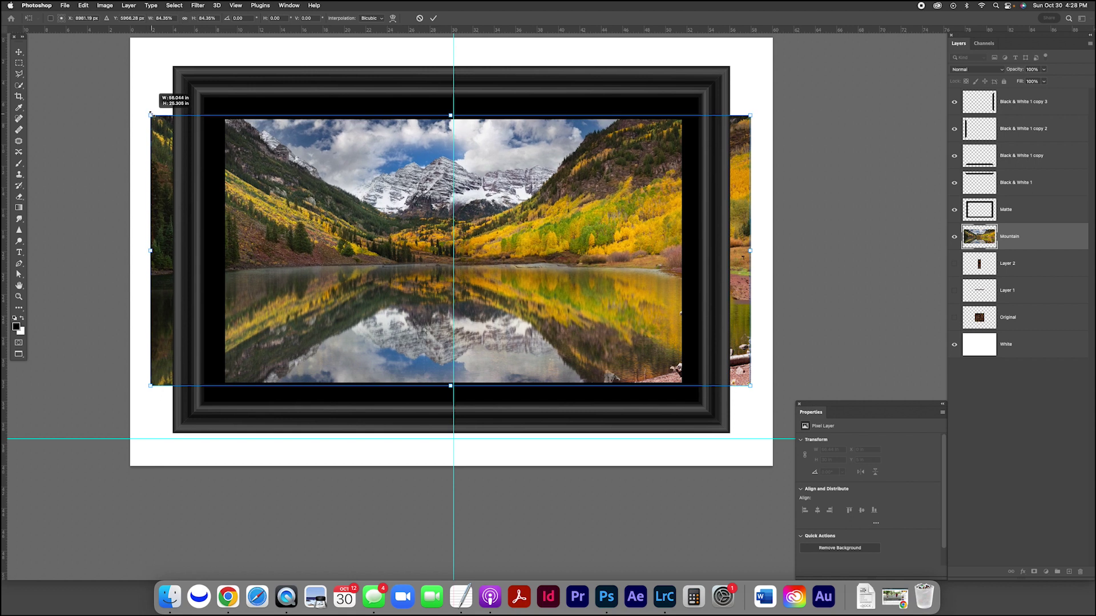
Commit the Mountain photo's scaling and mask it to a rectangle over the frame's inner opening
left_click_drag(325, 223, 352, 232)
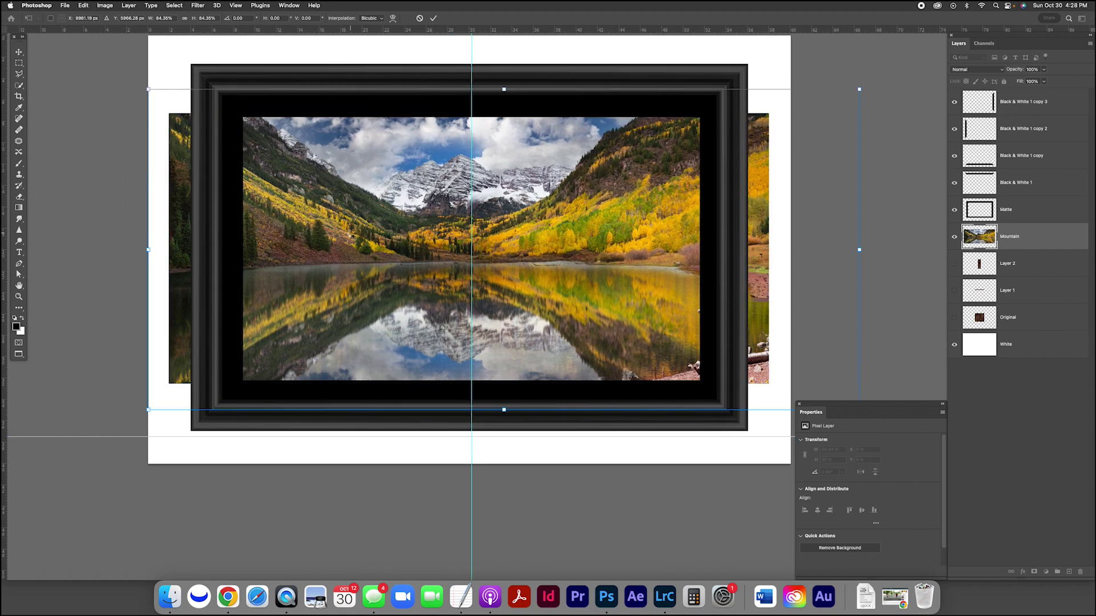
key("m")
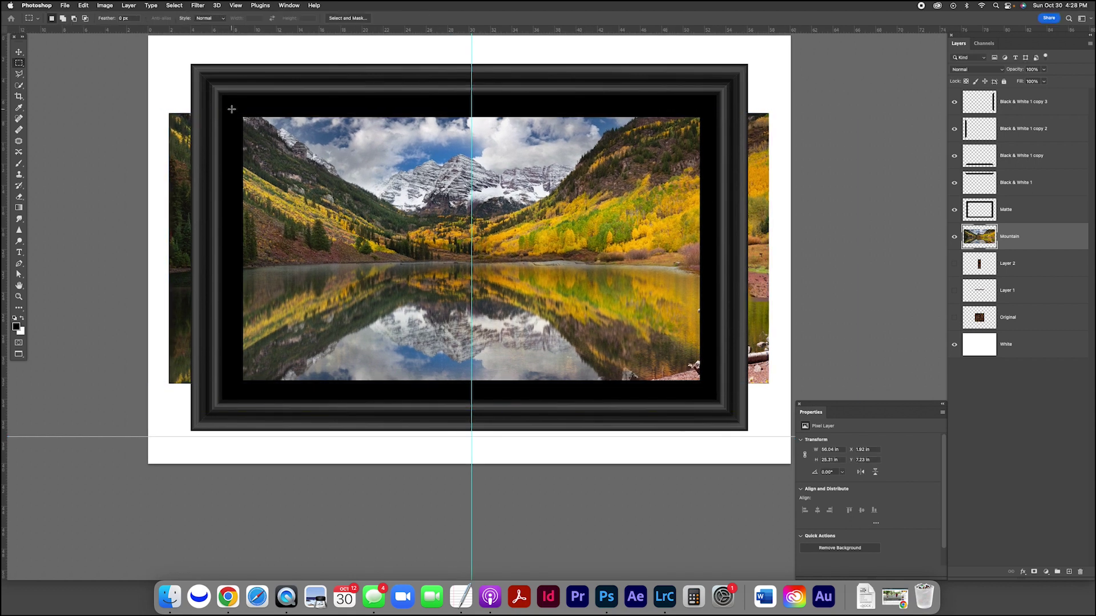
left_click_drag(232, 104, 711, 392)
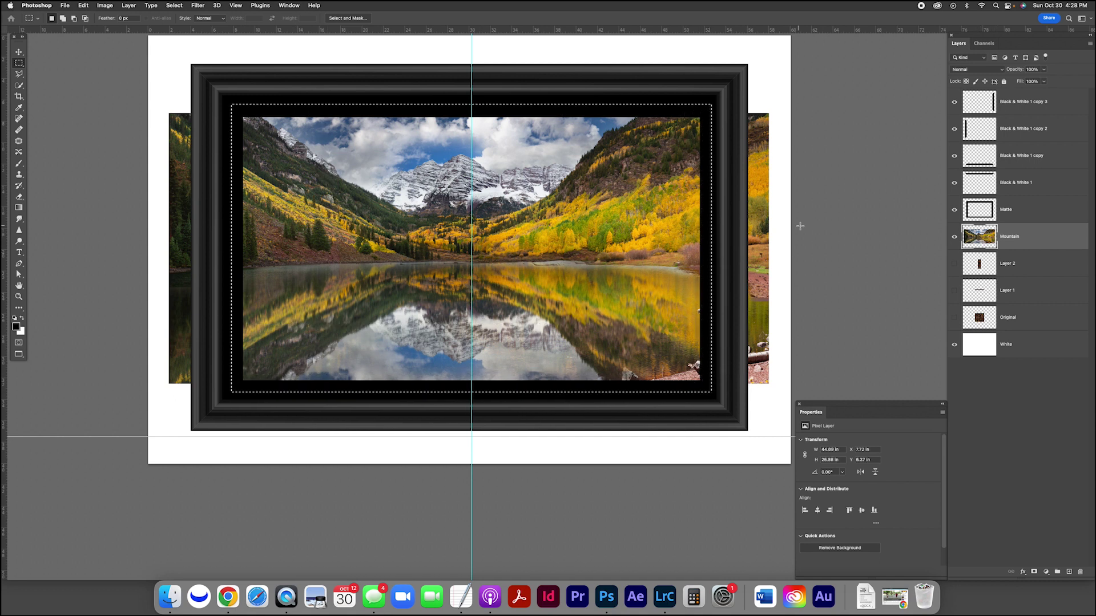
left_click(1034, 572)
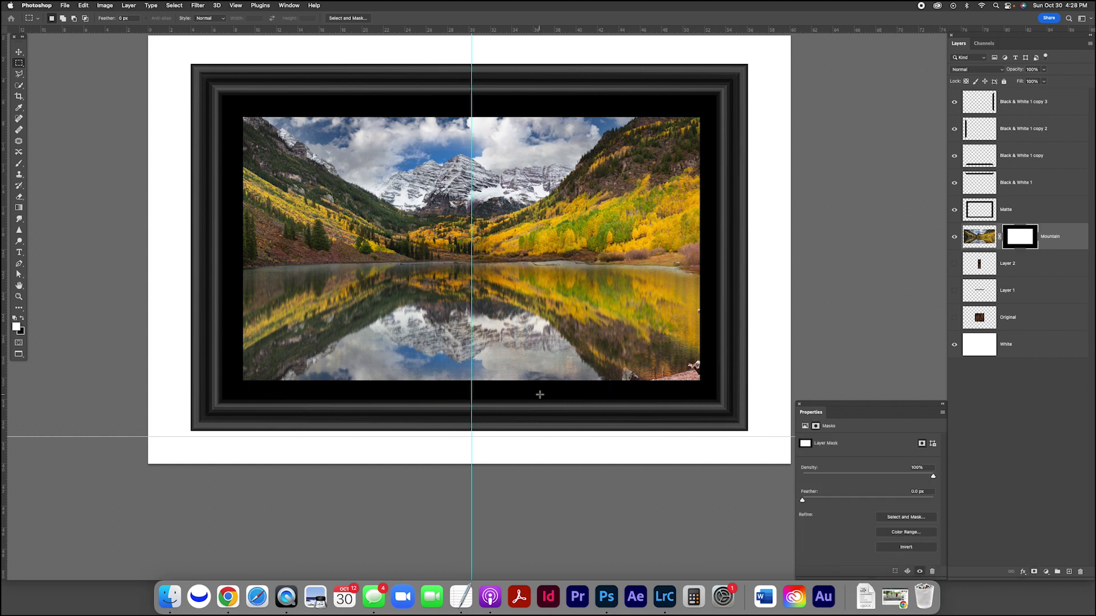
key("v")
key("super+semicolon")
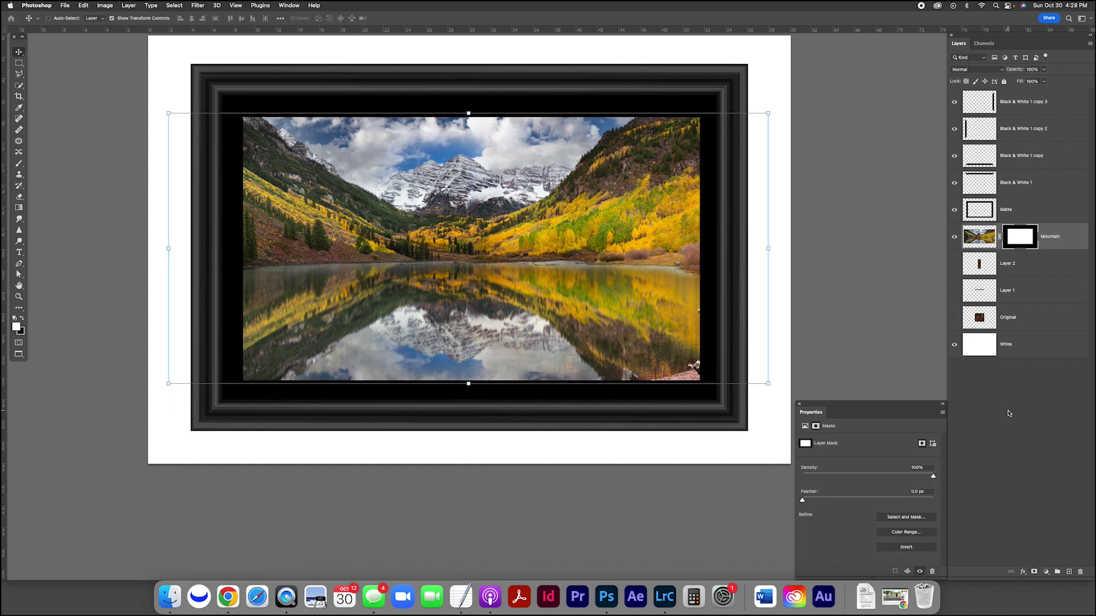
left_click(1008, 413)
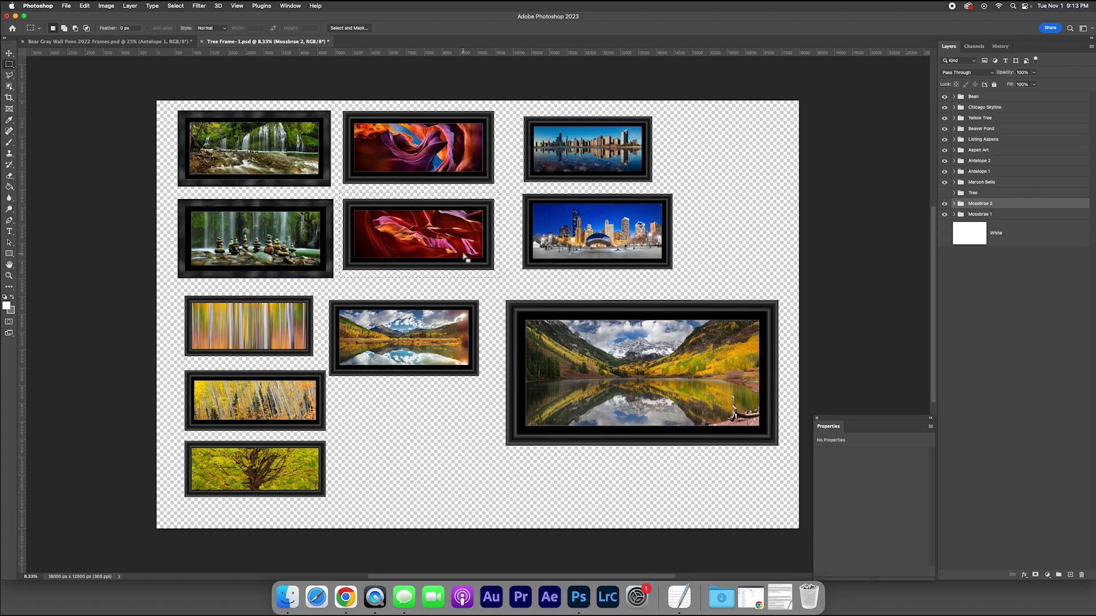
In the gray wall panorama, show the Bear 1–3 layers and paste the framed canyon print as a smart object
key("ctrl+Tab")
mouse_move(944, 303)
left_mouse_down()
mouse_move(946, 274)
mouse_move(944, 296)
left_mouse_up()
key("super+v")
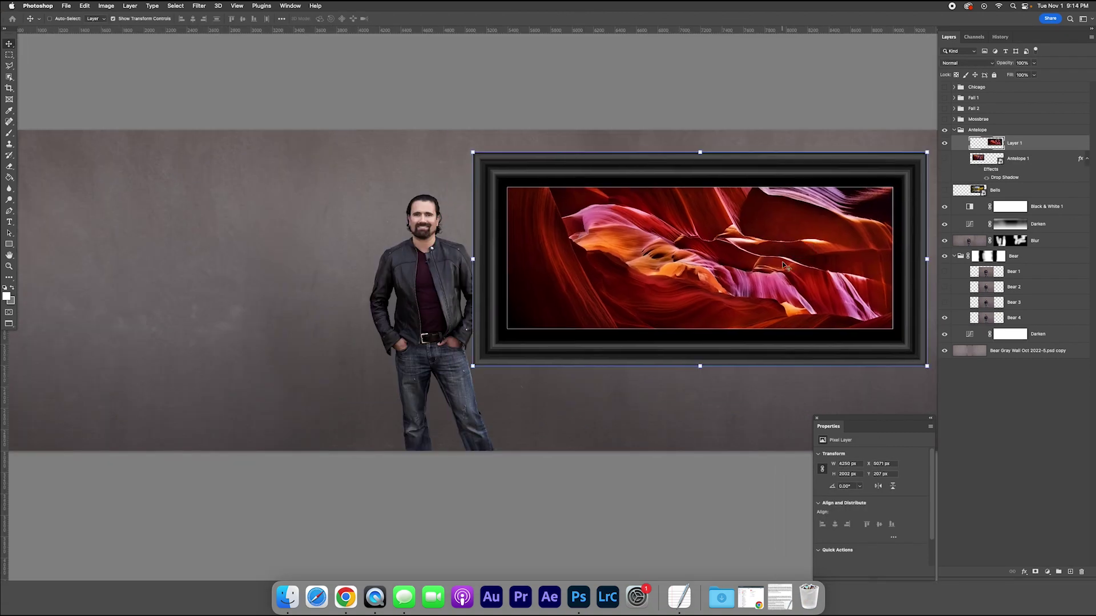
right_click(1044, 143)
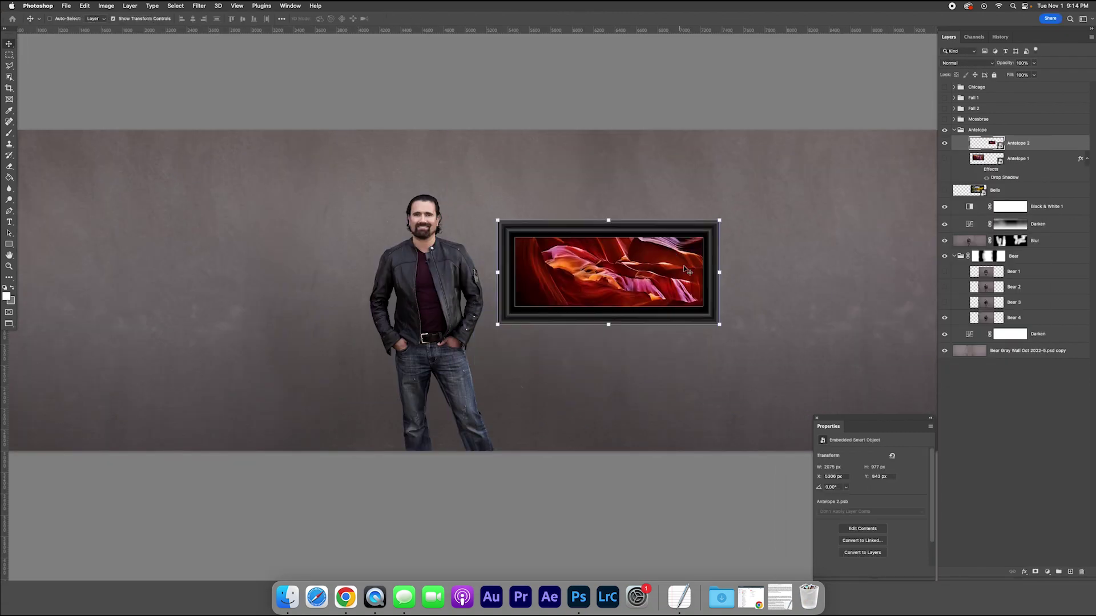
Size and place the canyon print on the wall and give it a drop shadow
left_click_drag(719, 267, 707, 287)
scroll(708, 287, "down", 2)
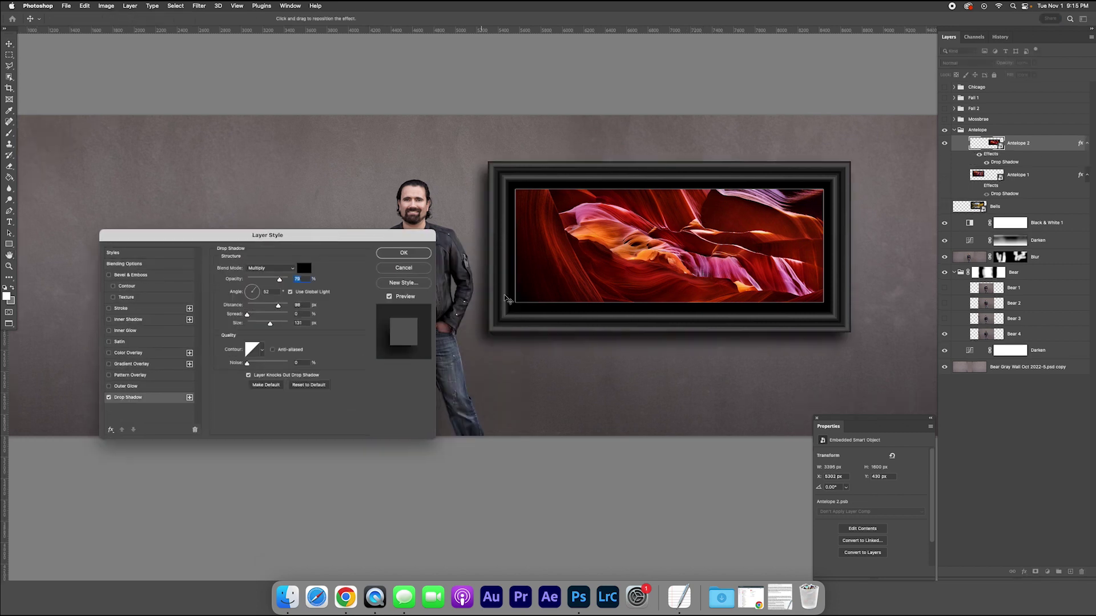
key("Up")
key("Up")
key("Up")
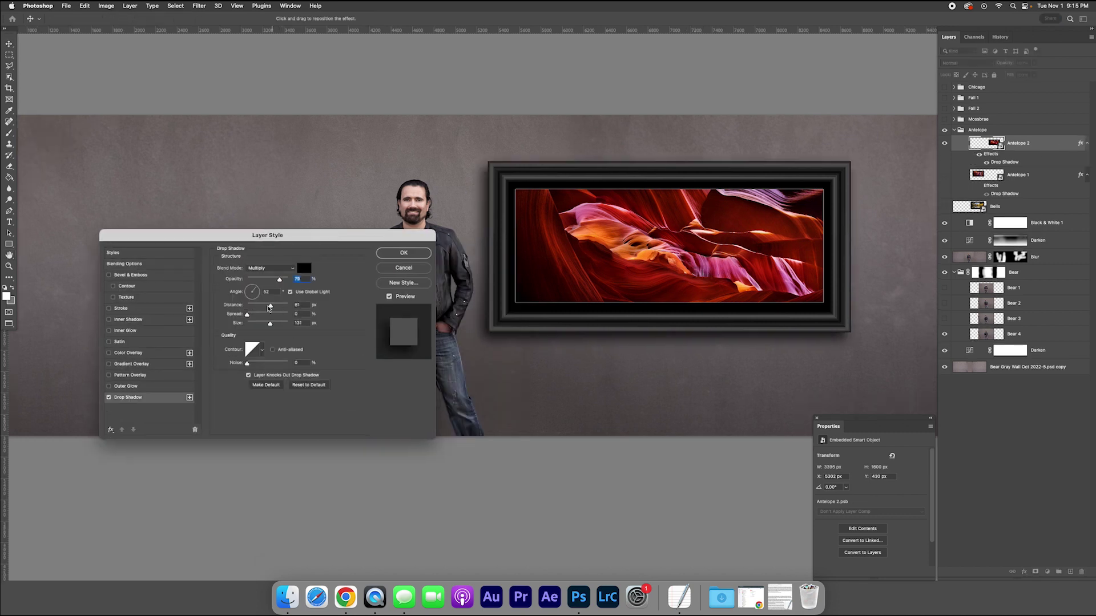
key("Up")
key("Up")
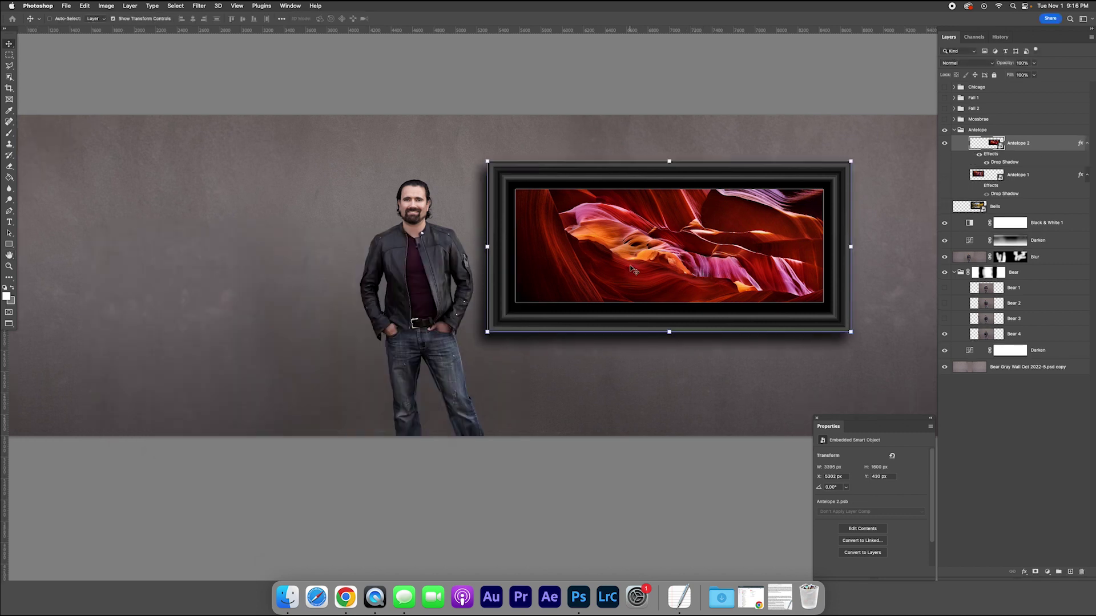
scroll(468, 285, "left", 2)
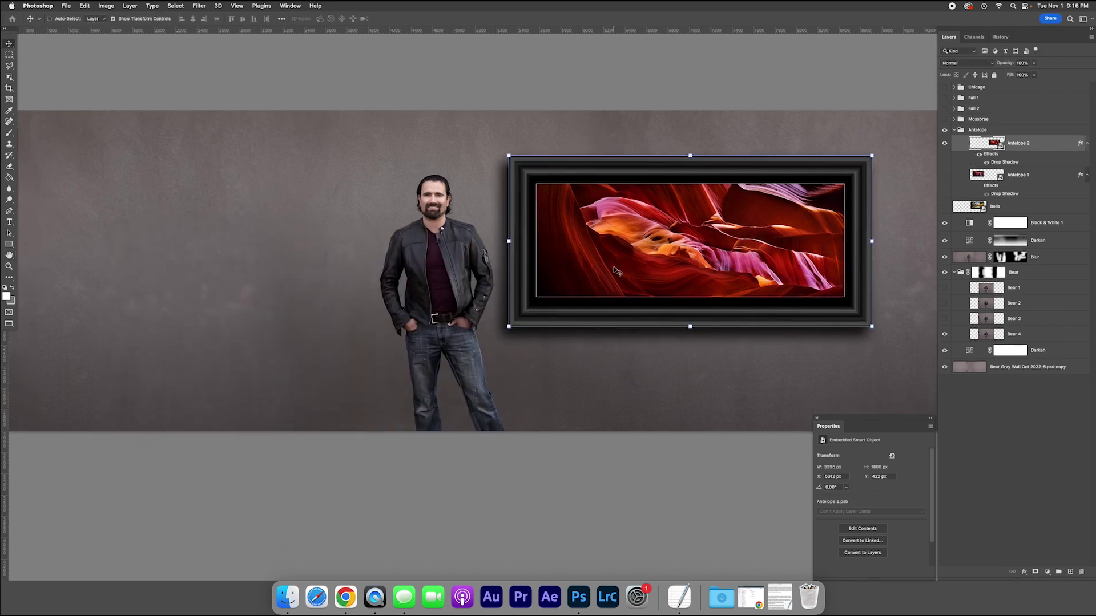
left_click(944, 174)
scroll(570, 285, "left", 2)
left_click(963, 420)
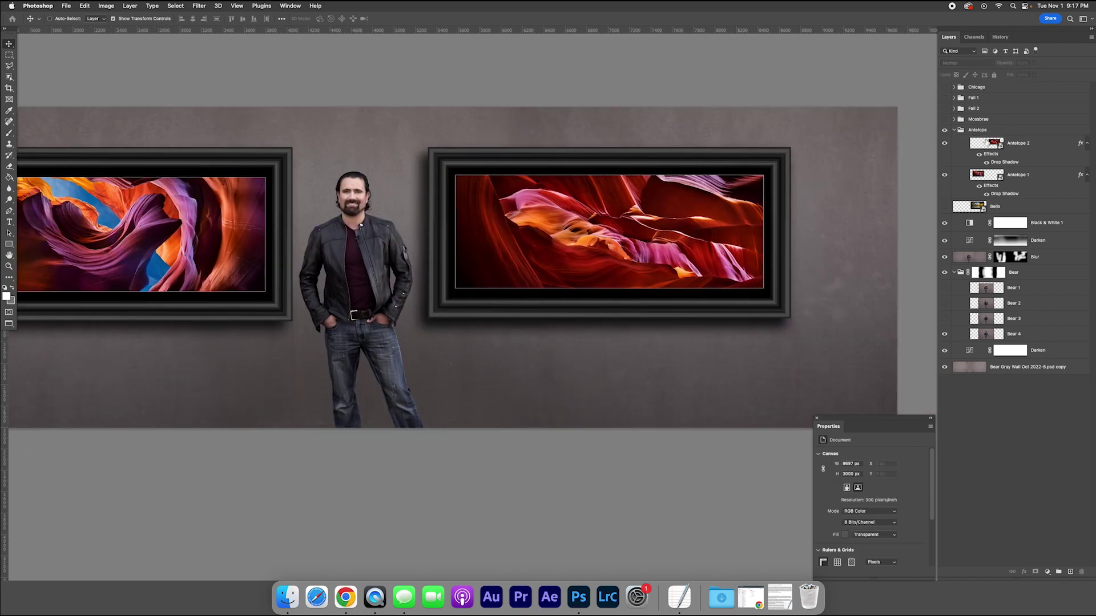
Create a white-filled Lights layer with a mask and paint two soft glows above the right frame
key("super+shift+n")
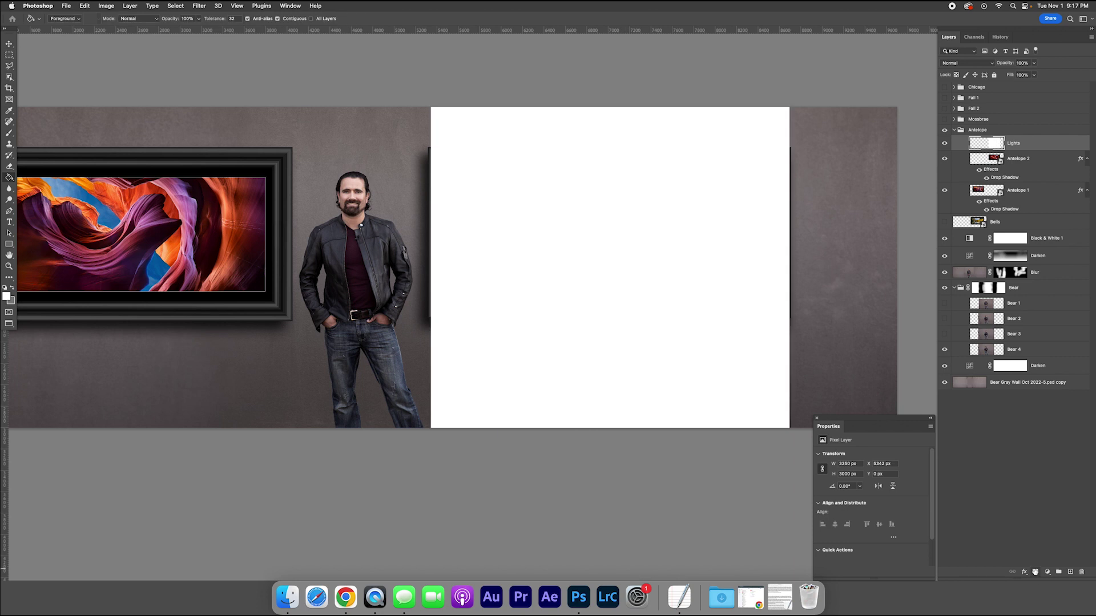
left_click(1034, 572, "alt")
key("b")
left_click(520, 152)
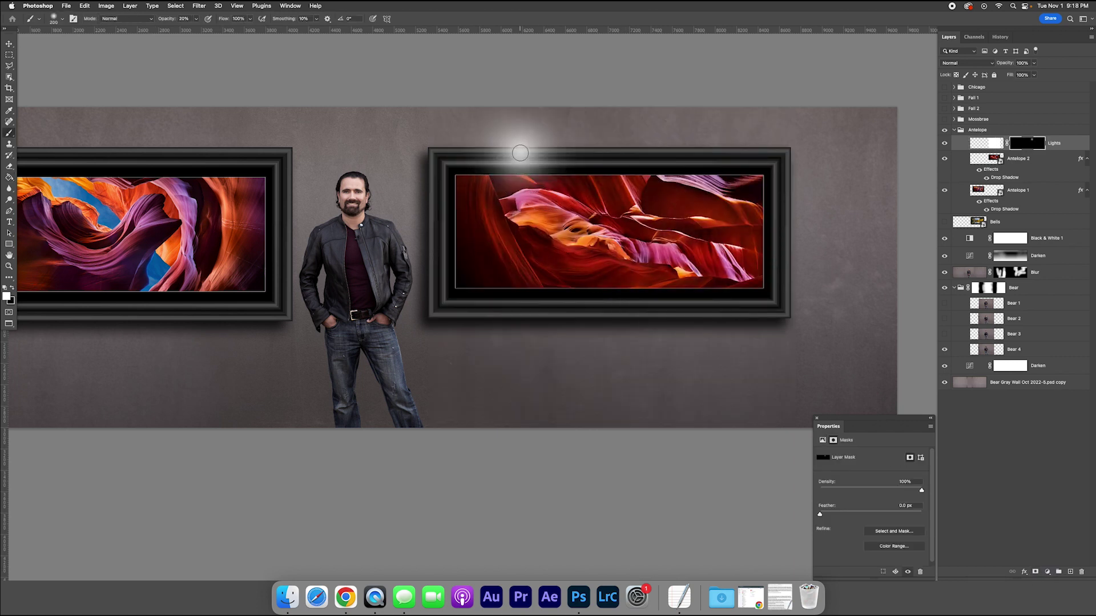
key("[")
key("[")
key("[")
key("[")
left_click(702, 153)
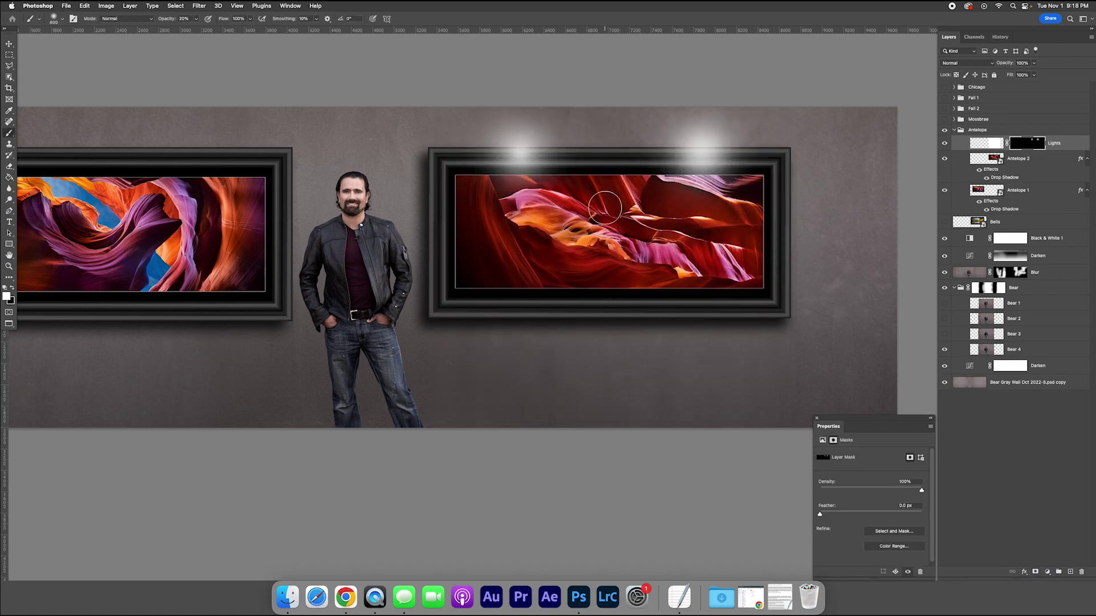
Outline light beams below the spotlights with the Lasso and paint them in soft white
key("l")
left_click(549, 151)
left_click(503, 149)
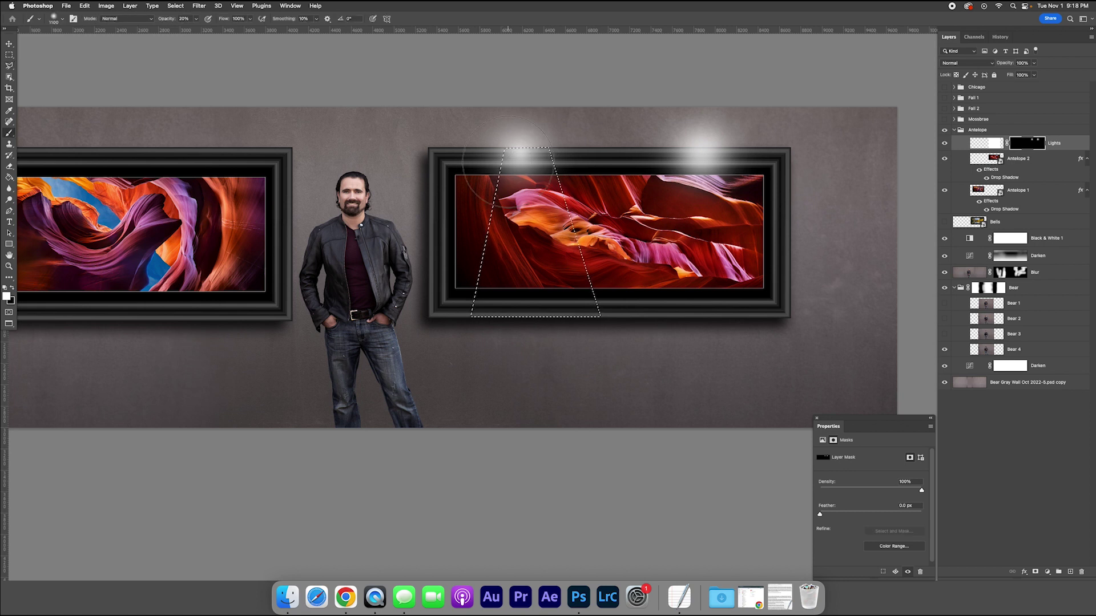
key("b")
left_click_drag(502, 171, 547, 286)
key("l")
left_click(684, 150)
left_click(658, 310)
left_click(766, 313)
key("Escape")
key("b")
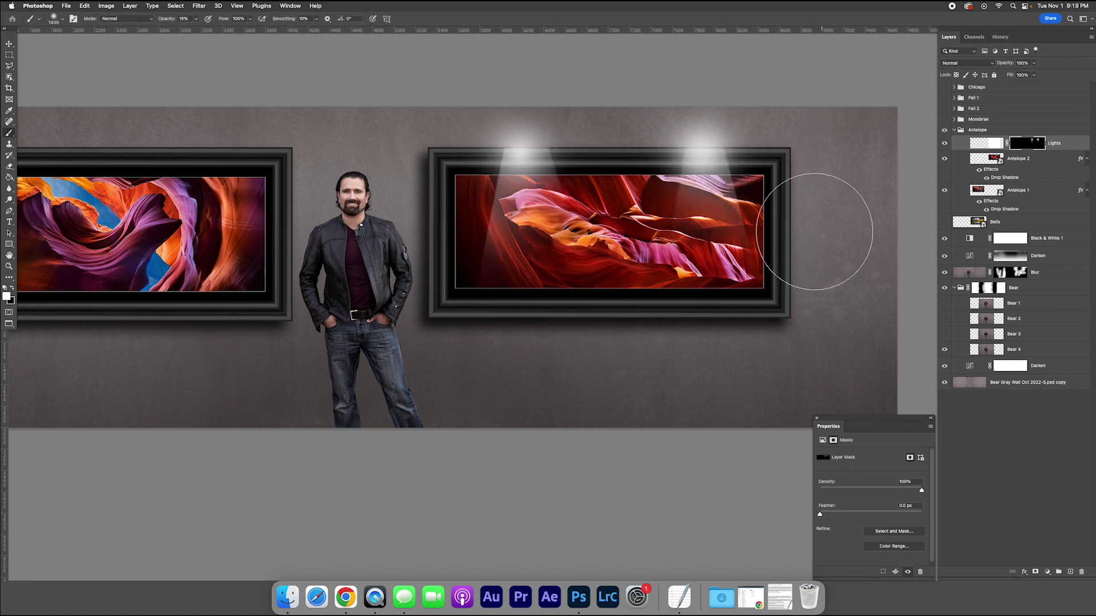
key("x")
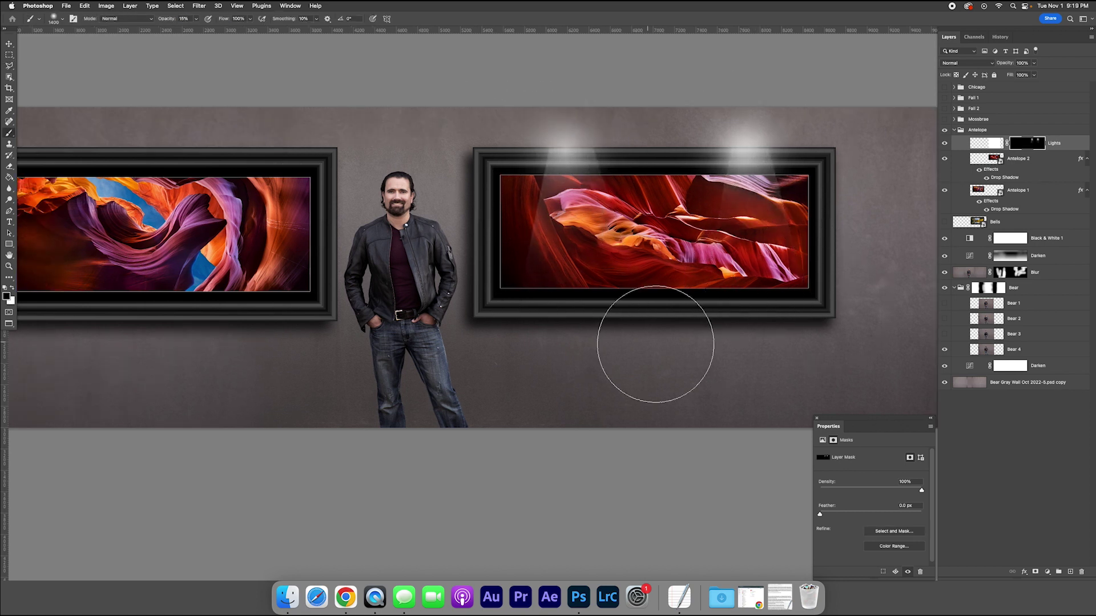
Duplicate the Lights layer onto the left frame and collapse the Antelope group
scroll(747, 270, "left", 5)
key("ctrl+j")
key("v")
left_click_drag(808, 202, 311, 202)
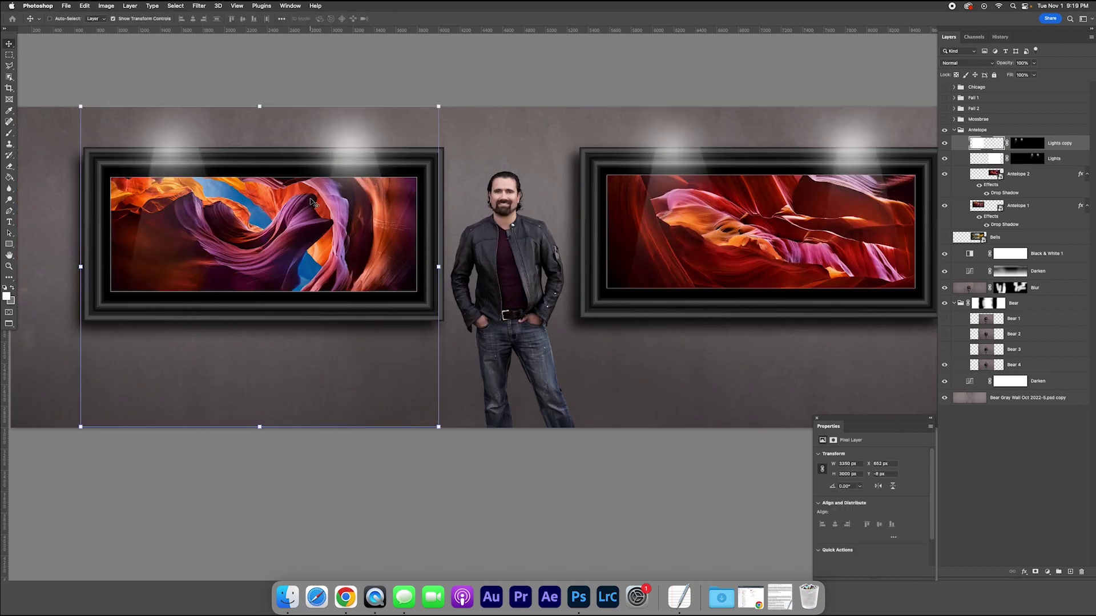
left_click(955, 130)
left_click(1003, 365)
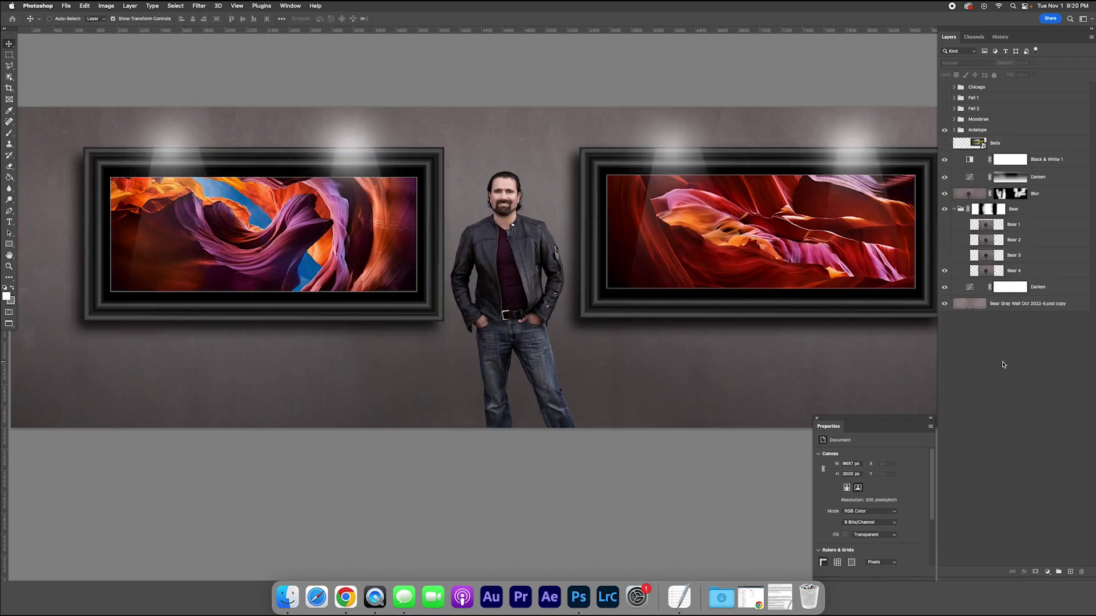
Cycle the prints through Mossbrae, Fall 2 and Fall 1, ending on the Chicago skyline pair
left_click(943, 130)
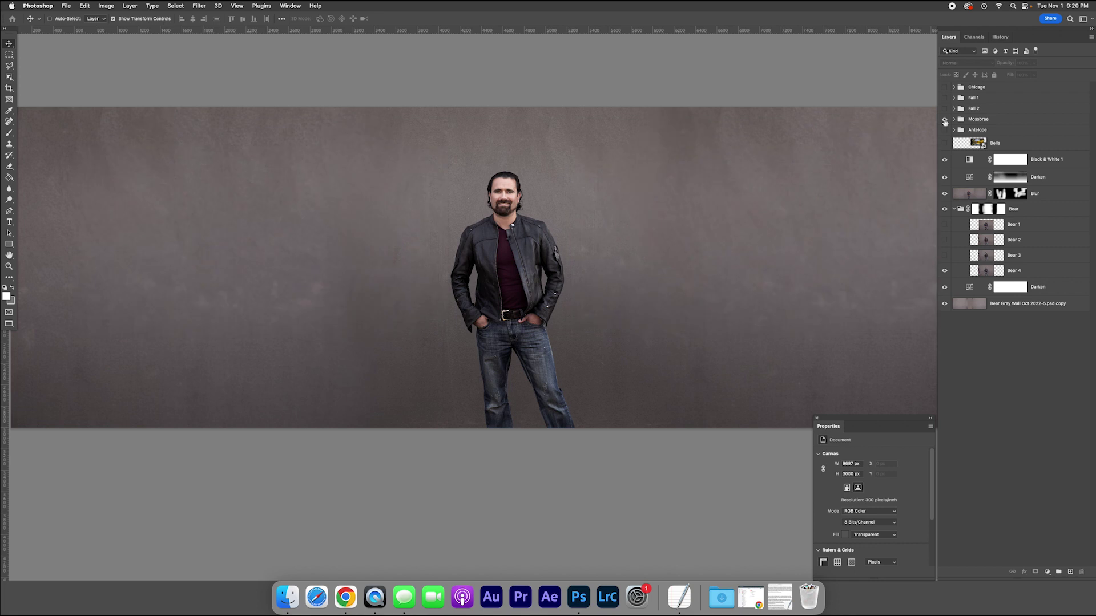
left_click(943, 119)
scroll(798, 123, "right", 2)
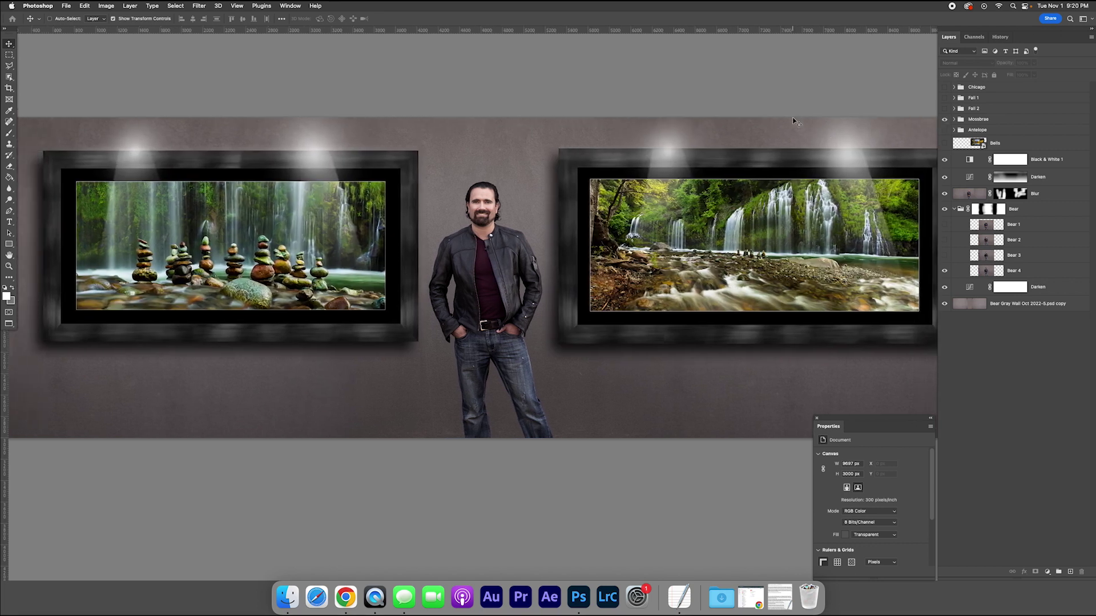
left_click(944, 119)
left_click(943, 108)
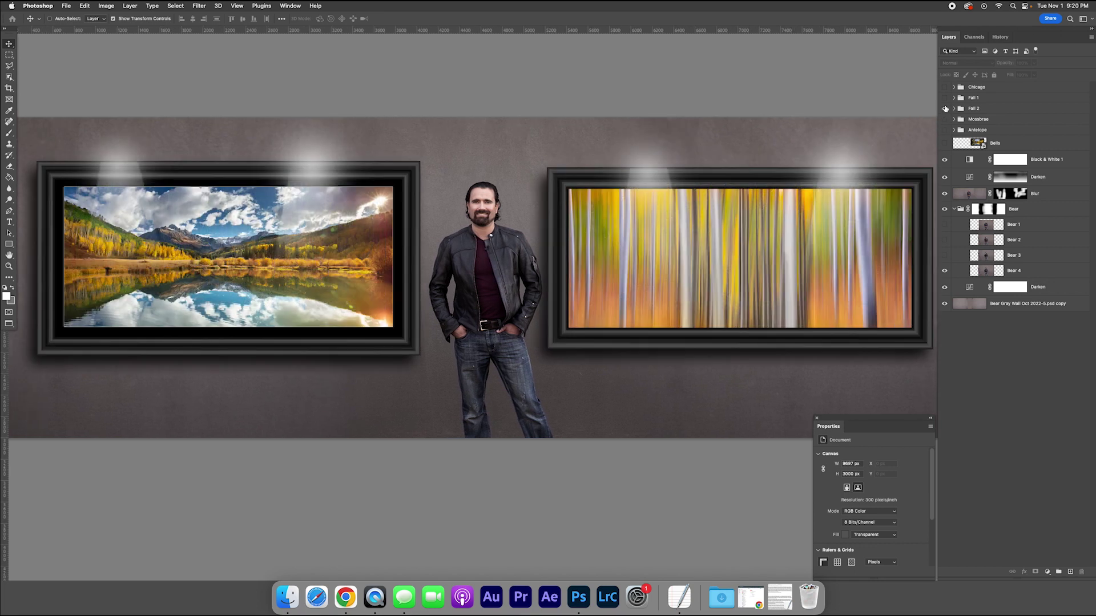
left_click(944, 109)
left_click(944, 97)
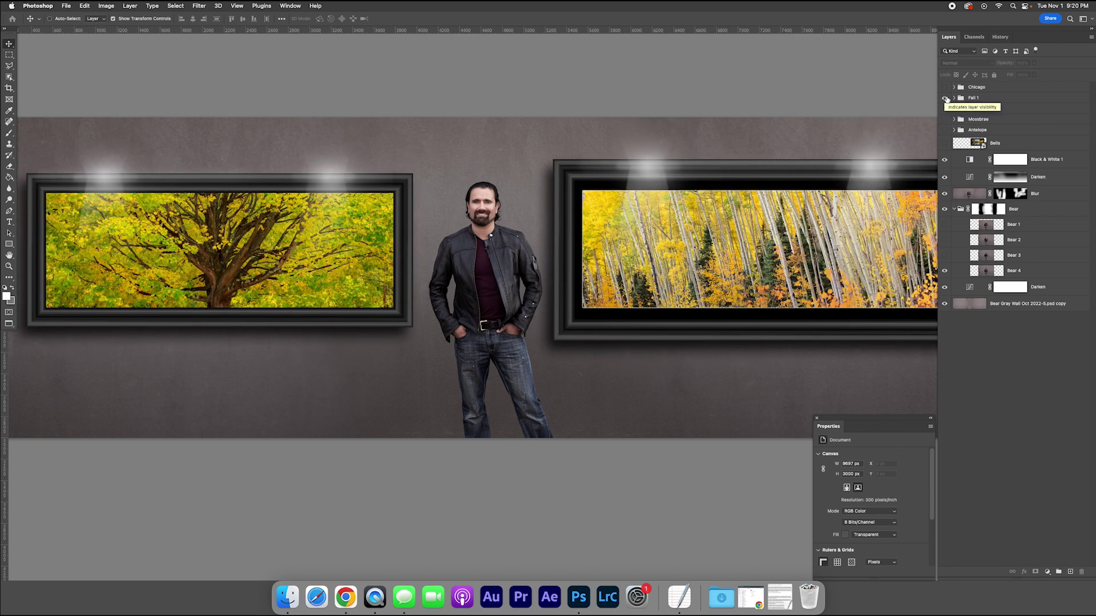
left_click(944, 98)
left_click(944, 87)
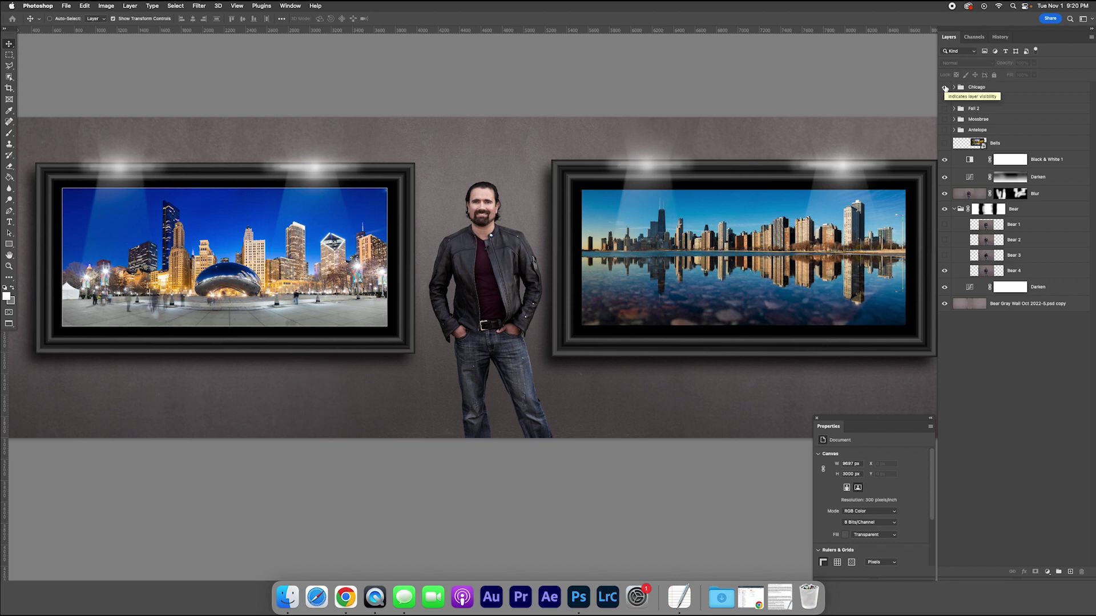
Switch the man from the Bear 3 pose to the camera-facing Bear 2 pose
left_click(944, 255)
left_click(944, 256)
left_click(944, 241)
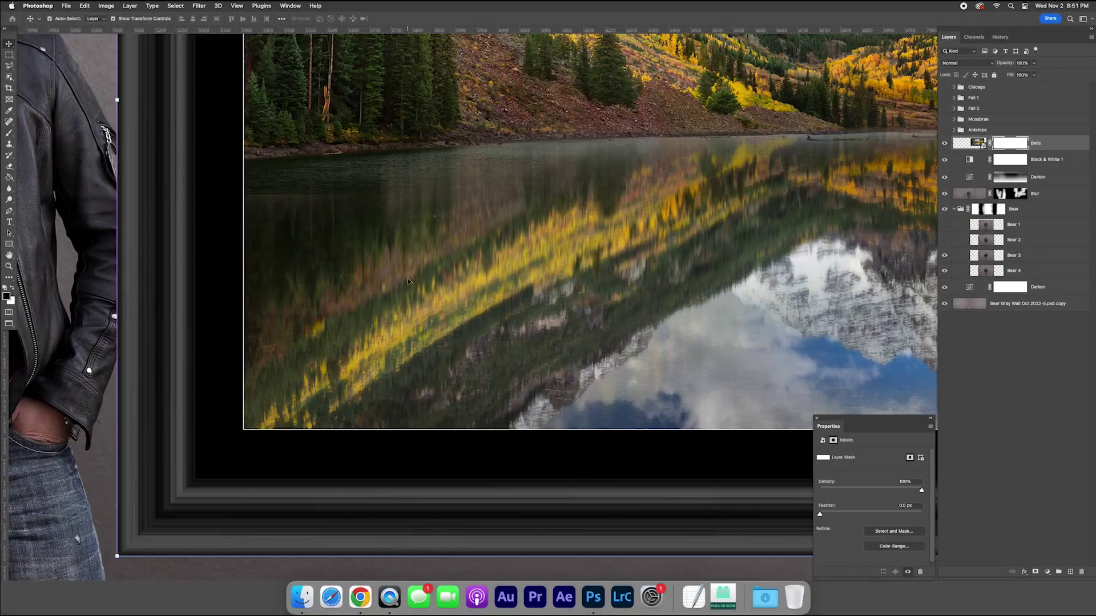
Mask the Maroon Bells print behind the man's arm and paint three light spots above it
key("b")
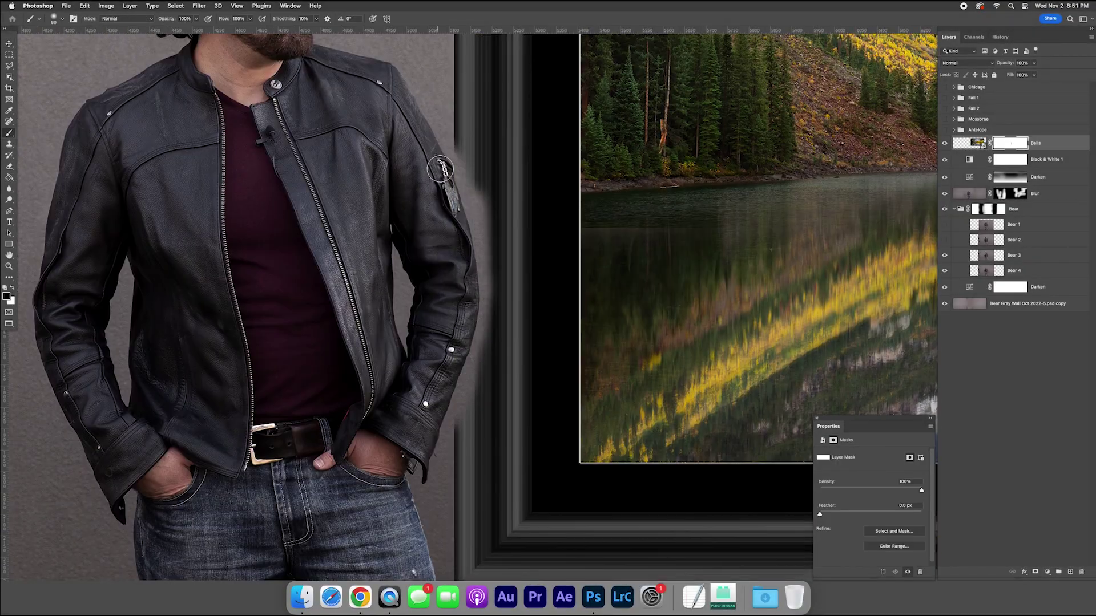
mouse_move(478, 246)
left_mouse_down()
mouse_move(484, 279)
mouse_move(477, 362)
left_mouse_up()
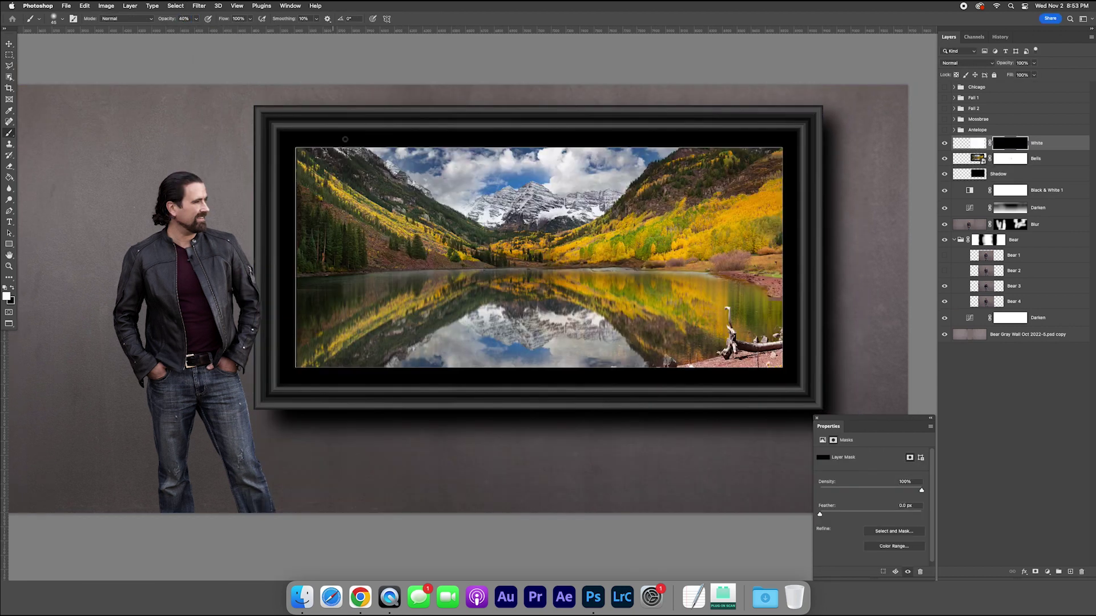
left_click(379, 117)
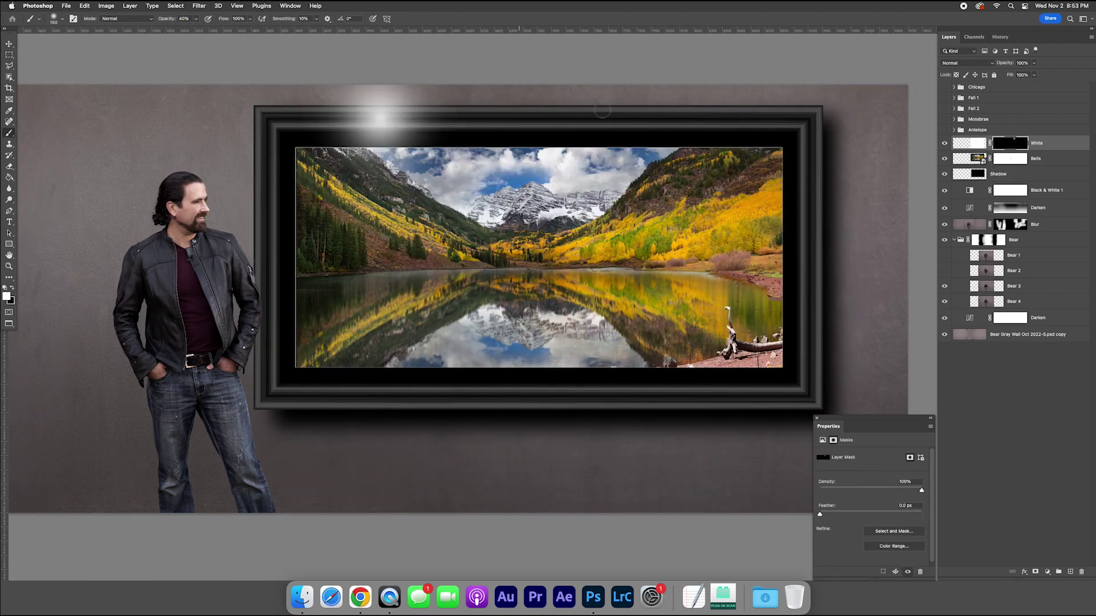
left_click(685, 114)
left_click(534, 114)
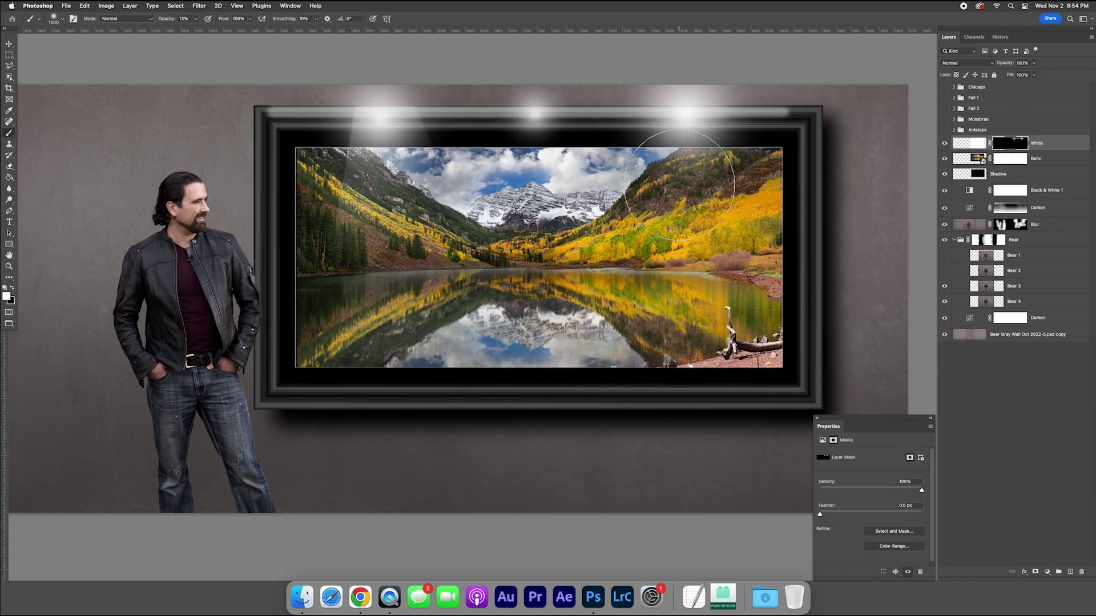